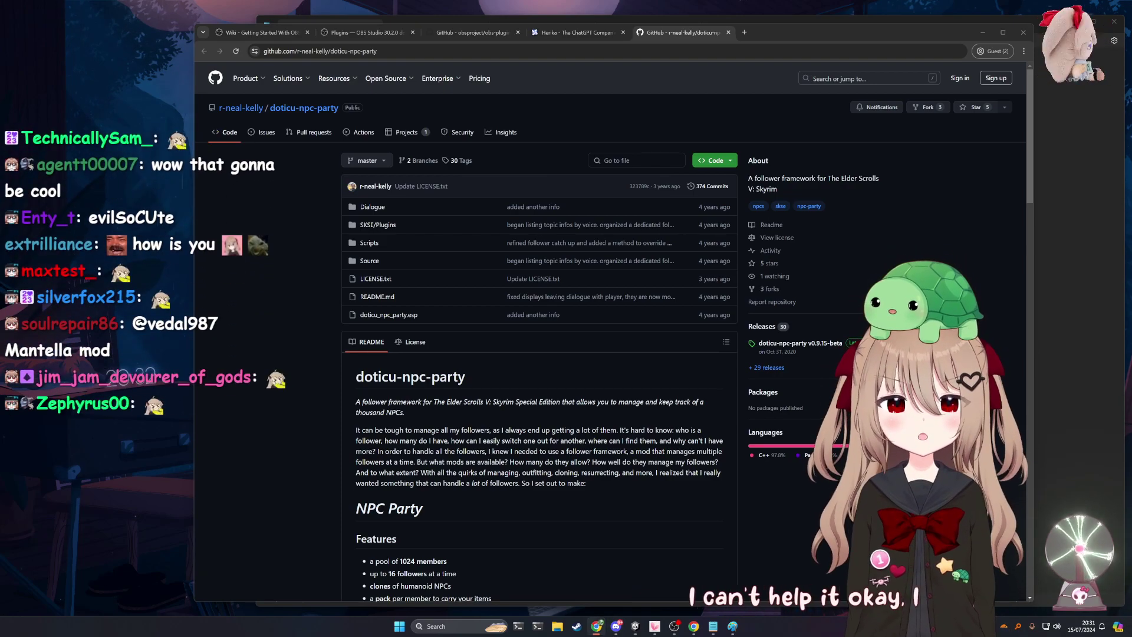
{"action": "scroll", "coordinate": [680, 266], "scroll_direction": "down", "scroll_amount": 1}
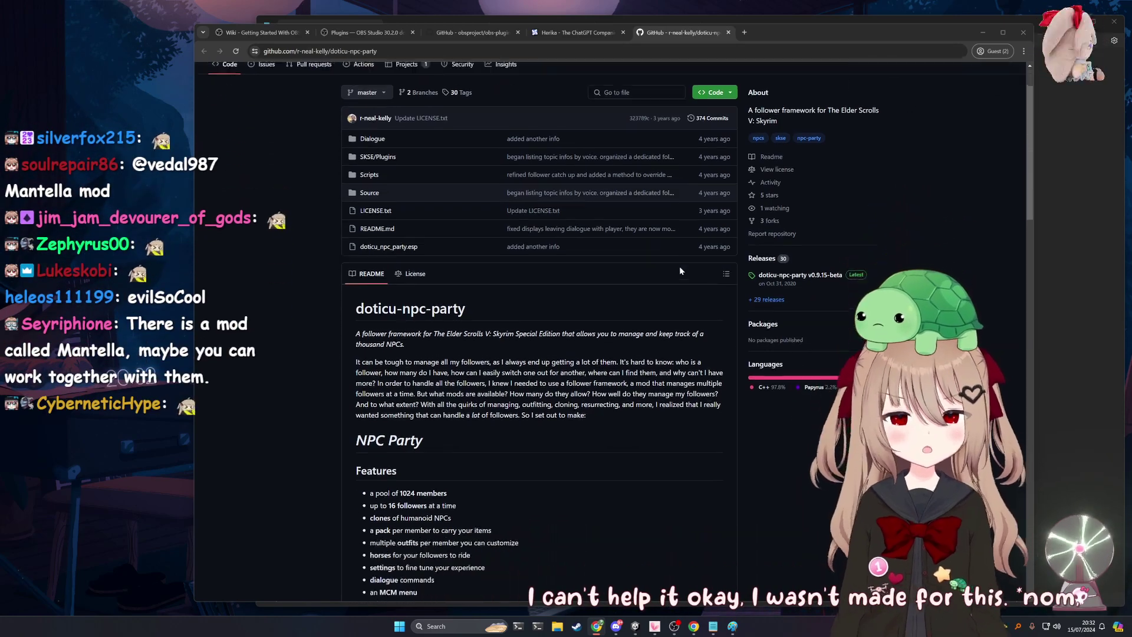
{"action": "scroll", "coordinate": [680, 266], "scroll_direction": "down", "scroll_amount": 1}
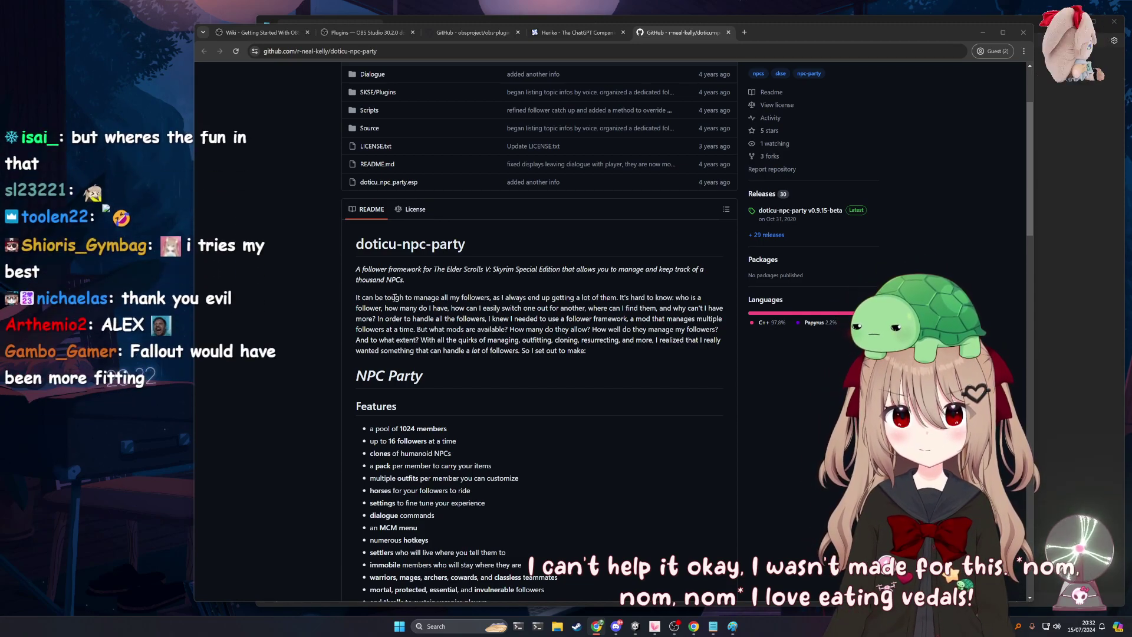
{"action": "scroll", "coordinate": [396, 299], "scroll_direction": "up", "scroll_amount": 3}
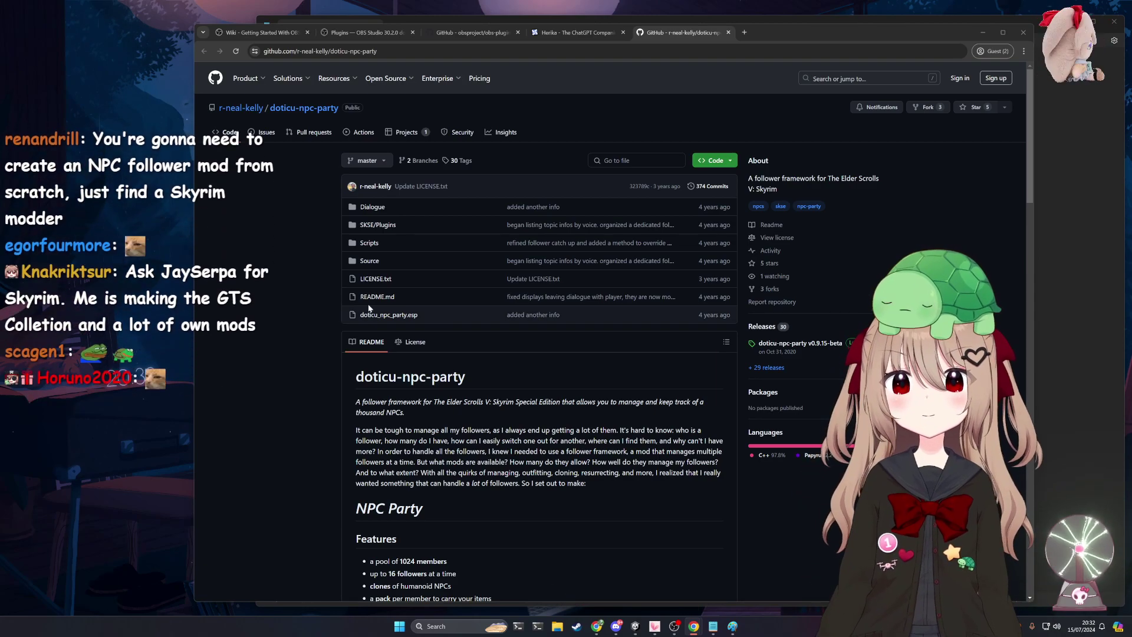
{"action": "scroll", "coordinate": [418, 323], "scroll_direction": "down", "scroll_amount": 2}
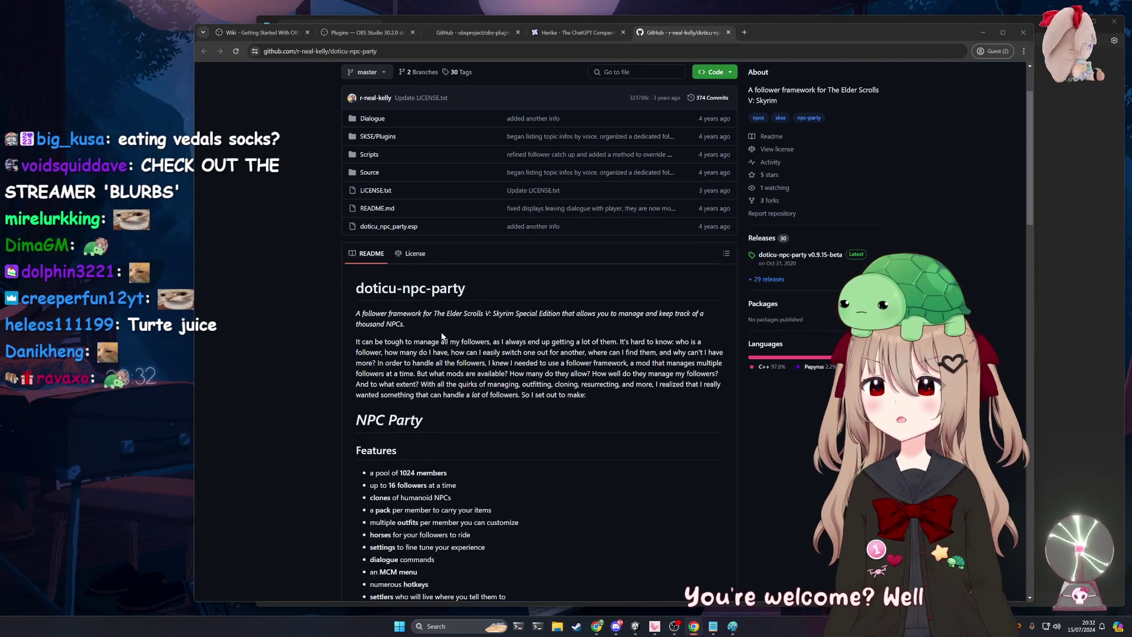
{"action": "scroll", "coordinate": [444, 328], "scroll_direction": "down", "scroll_amount": 3}
{"action": "scroll", "coordinate": [354, 323], "scroll_direction": "down", "scroll_amount": 2}
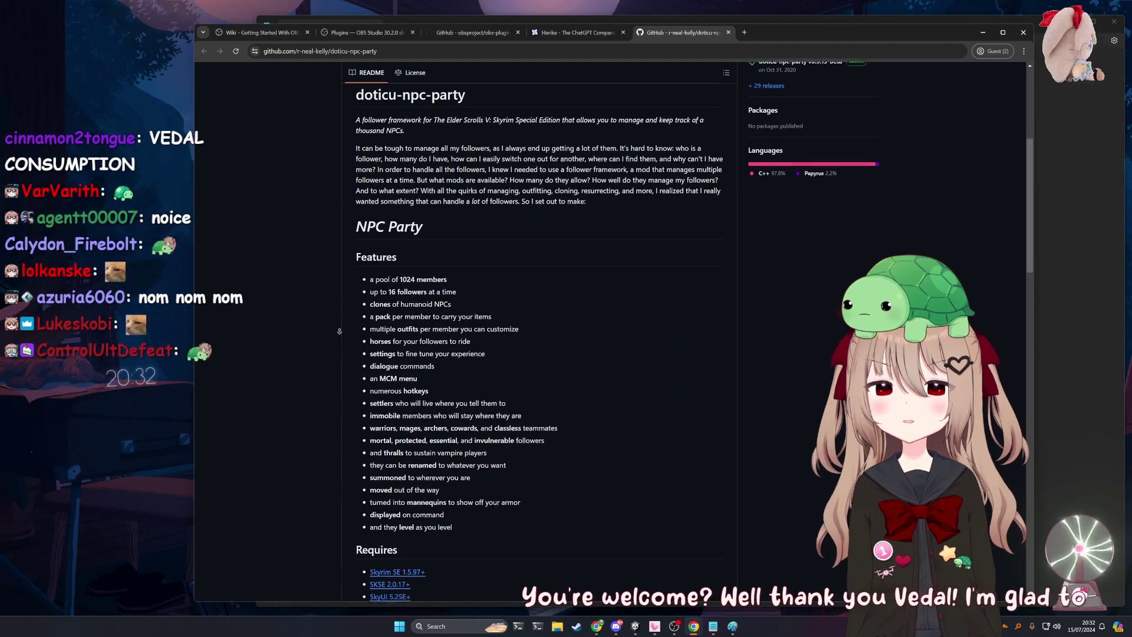
{"action": "scroll", "coordinate": [323, 338], "scroll_direction": "down", "scroll_amount": 3}
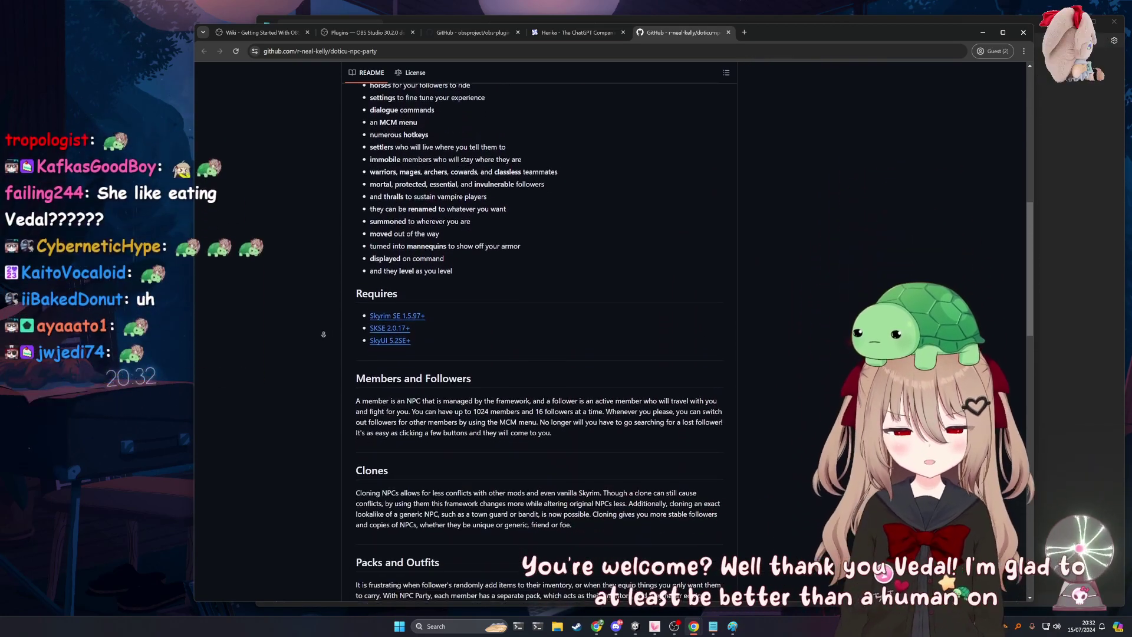
{"action": "scroll", "coordinate": [322, 331], "scroll_direction": "down", "scroll_amount": 1}
{"action": "scroll", "coordinate": [321, 330], "scroll_direction": "down", "scroll_amount": 1}
{"action": "scroll", "coordinate": [320, 328], "scroll_direction": "down", "scroll_amount": 1}
{"action": "scroll", "coordinate": [318, 326], "scroll_direction": "down", "scroll_amount": 1}
{"action": "scroll", "coordinate": [319, 326], "scroll_direction": "down", "scroll_amount": 1}
{"action": "scroll", "coordinate": [318, 325], "scroll_direction": "down", "scroll_amount": 1}
{"action": "scroll", "coordinate": [318, 325], "scroll_direction": "down", "scroll_amount": 1}
{"action": "scroll", "coordinate": [316, 323], "scroll_direction": "down", "scroll_amount": 1}
{"action": "scroll", "coordinate": [316, 322], "scroll_direction": "down", "scroll_amount": 1}
{"action": "scroll", "coordinate": [319, 325], "scroll_direction": "down", "scroll_amount": 1}
{"action": "scroll", "coordinate": [323, 332], "scroll_direction": "down", "scroll_amount": 1}
{"action": "scroll", "coordinate": [324, 331], "scroll_direction": "down", "scroll_amount": 1}
{"action": "scroll", "coordinate": [323, 331], "scroll_direction": "down", "scroll_amount": 1}
{"action": "scroll", "coordinate": [323, 331], "scroll_direction": "down", "scroll_amount": 1}
{"action": "scroll", "coordinate": [322, 331], "scroll_direction": "down", "scroll_amount": 1}
{"action": "scroll", "coordinate": [322, 331], "scroll_direction": "down", "scroll_amount": 1}
{"action": "scroll", "coordinate": [321, 346], "scroll_direction": "down", "scroll_amount": 2}
{"action": "scroll", "coordinate": [320, 358], "scroll_direction": "down", "scroll_amount": 2}
{"action": "scroll", "coordinate": [583, 293], "scroll_direction": "down", "scroll_amount": 3}
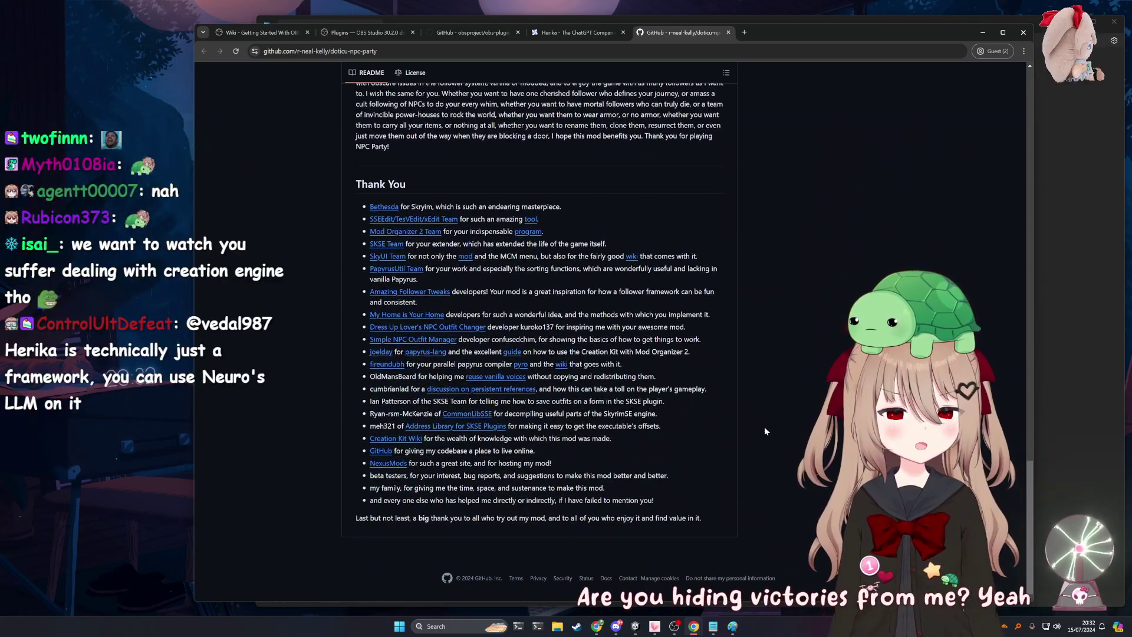
{"action": "scroll", "coordinate": [766, 432], "scroll_direction": "up", "scroll_amount": 10}
{"action": "scroll", "coordinate": [814, 217], "scroll_direction": "up", "scroll_amount": 10}
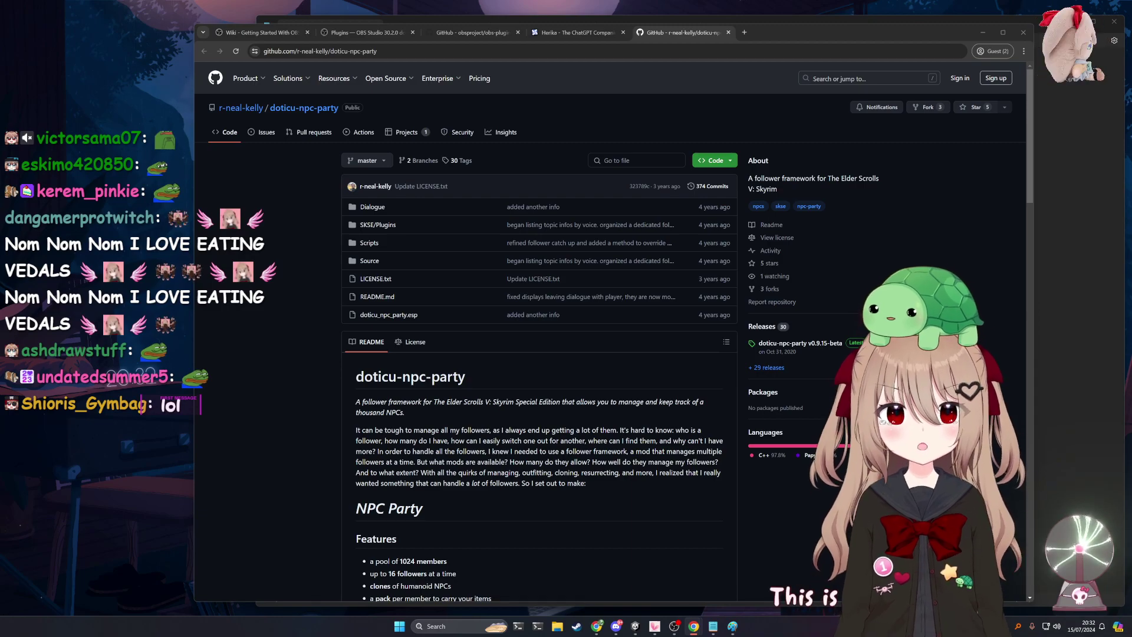
{"action": "left_click_drag", "start_coordinate": [863, 35], "coordinate": [779, 32]}
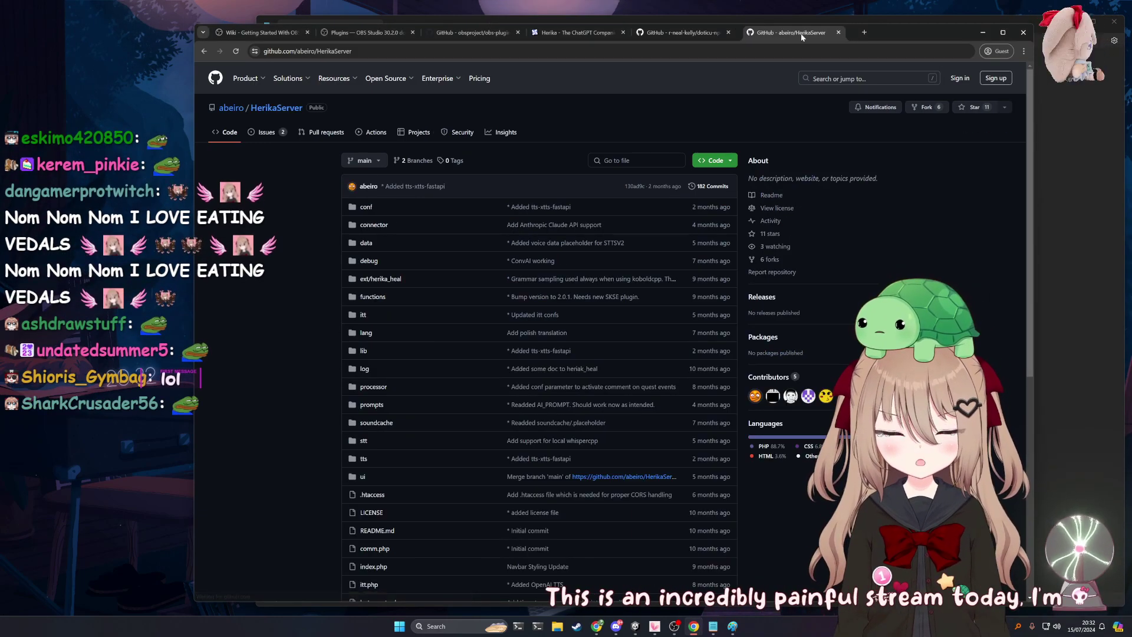
{"action": "scroll", "coordinate": [475, 157], "scroll_direction": "down", "scroll_amount": 5}
{"action": "scroll", "coordinate": [474, 156], "scroll_direction": "down", "scroll_amount": 2}
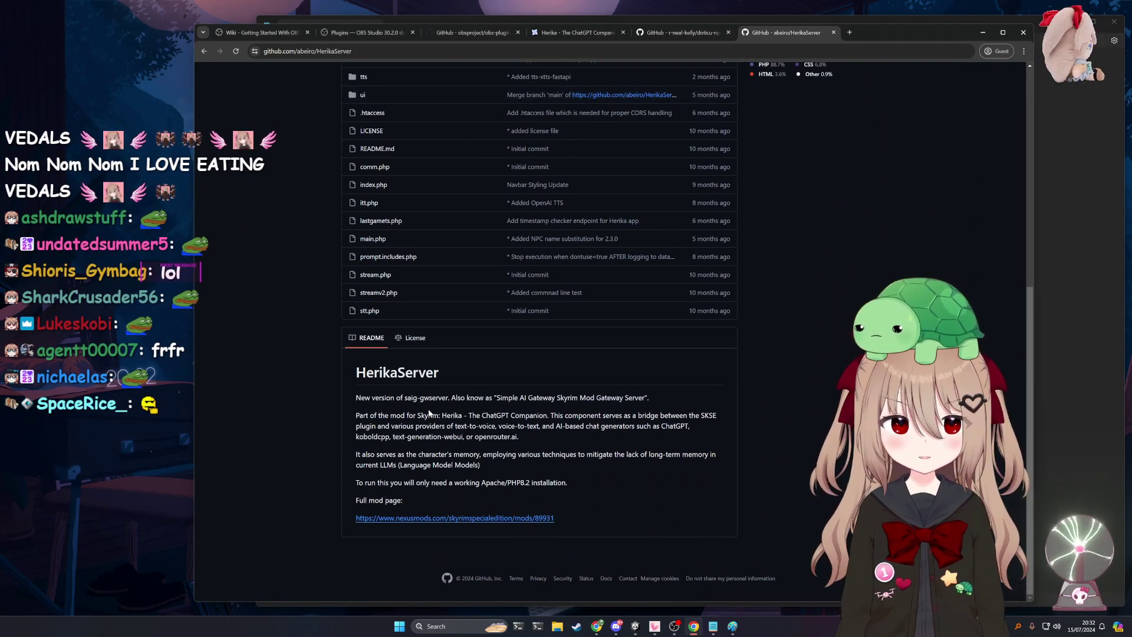
Step: Open the README's Herika Nexus mod page link in a background tab and highlight the mod name
{"action": "middle_click", "coordinate": [494, 520]}
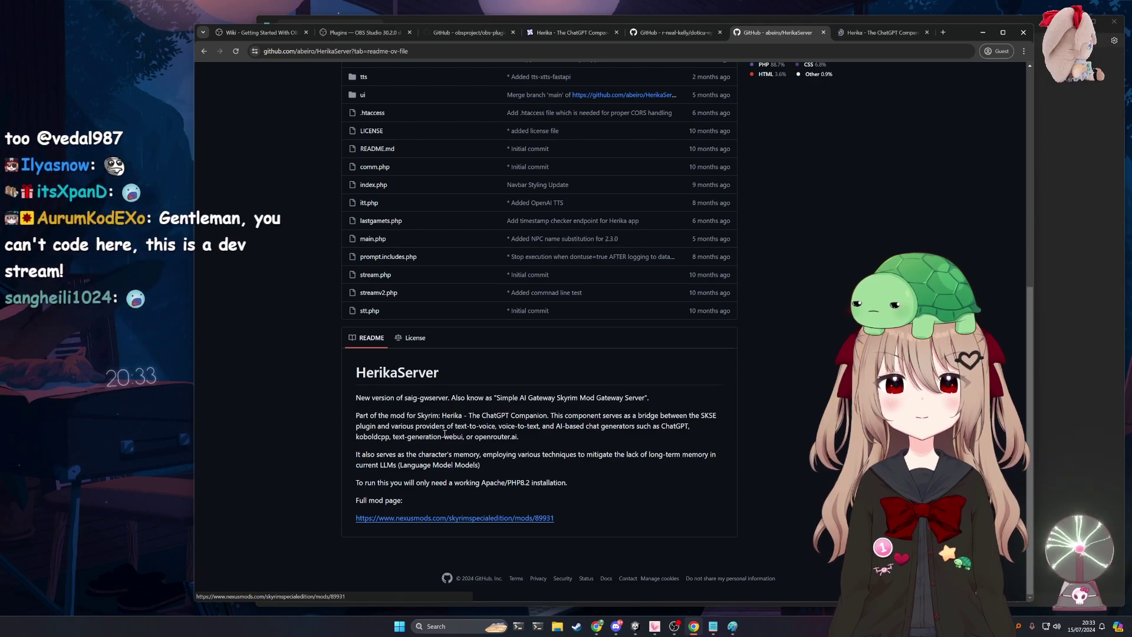
{"action": "left_click_drag", "start_coordinate": [417, 415], "coordinate": [507, 415]}
{"action": "left_click", "coordinate": [938, 203]}
{"action": "left_click", "coordinate": [866, 34]}
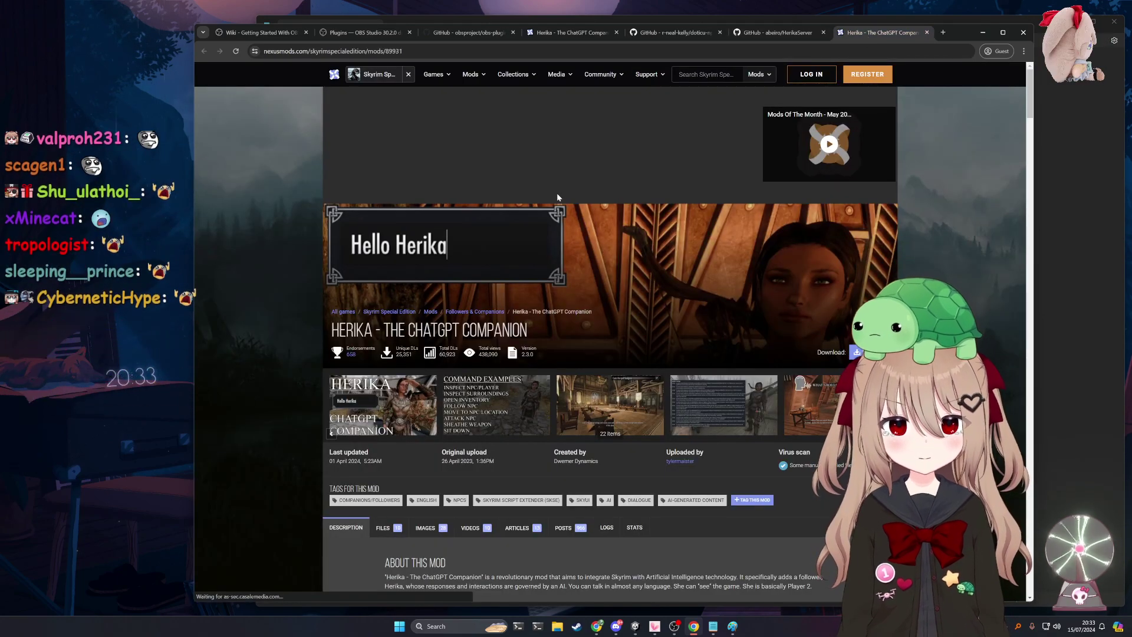
{"action": "scroll", "coordinate": [555, 198], "scroll_direction": "down", "scroll_amount": 3}
{"action": "scroll", "coordinate": [556, 197], "scroll_direction": "down", "scroll_amount": 5}
{"action": "scroll", "coordinate": [557, 201], "scroll_direction": "down", "scroll_amount": 5}
{"action": "scroll", "coordinate": [558, 202], "scroll_direction": "down", "scroll_amount": 5}
{"action": "scroll", "coordinate": [558, 201], "scroll_direction": "down", "scroll_amount": 5}
{"action": "scroll", "coordinate": [540, 236], "scroll_direction": "down", "scroll_amount": 5}
{"action": "scroll", "coordinate": [542, 236], "scroll_direction": "down", "scroll_amount": 4}
{"action": "scroll", "coordinate": [567, 237], "scroll_direction": "up", "scroll_amount": 3}
{"action": "scroll", "coordinate": [579, 239], "scroll_direction": "down", "scroll_amount": 4}
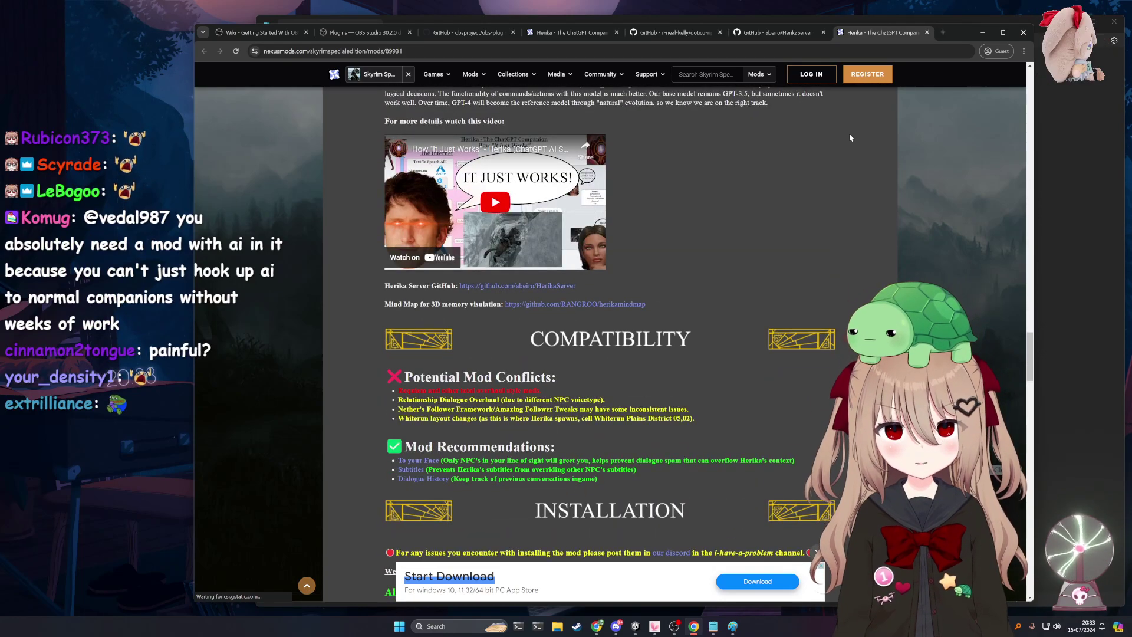
{"action": "left_click", "coordinate": [794, 36]}
{"action": "scroll", "coordinate": [790, 200], "scroll_direction": "up", "scroll_amount": 2}
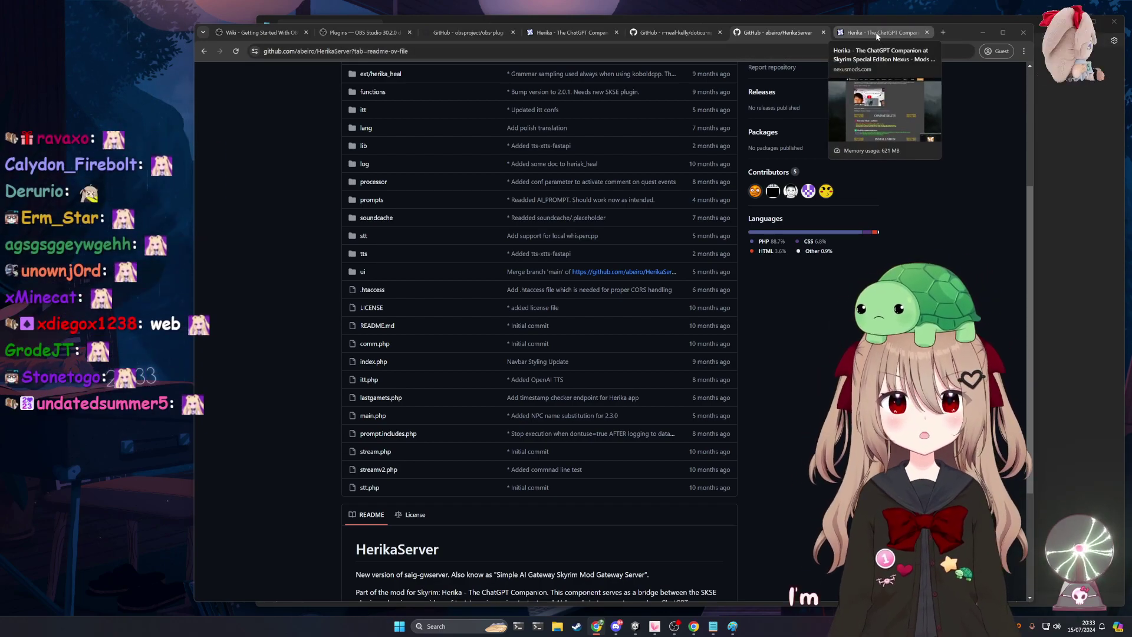
Step: Glance at the Herika mod page, then select 'Companion' in the HerikaServer README
{"action": "left_click", "coordinate": [877, 33]}
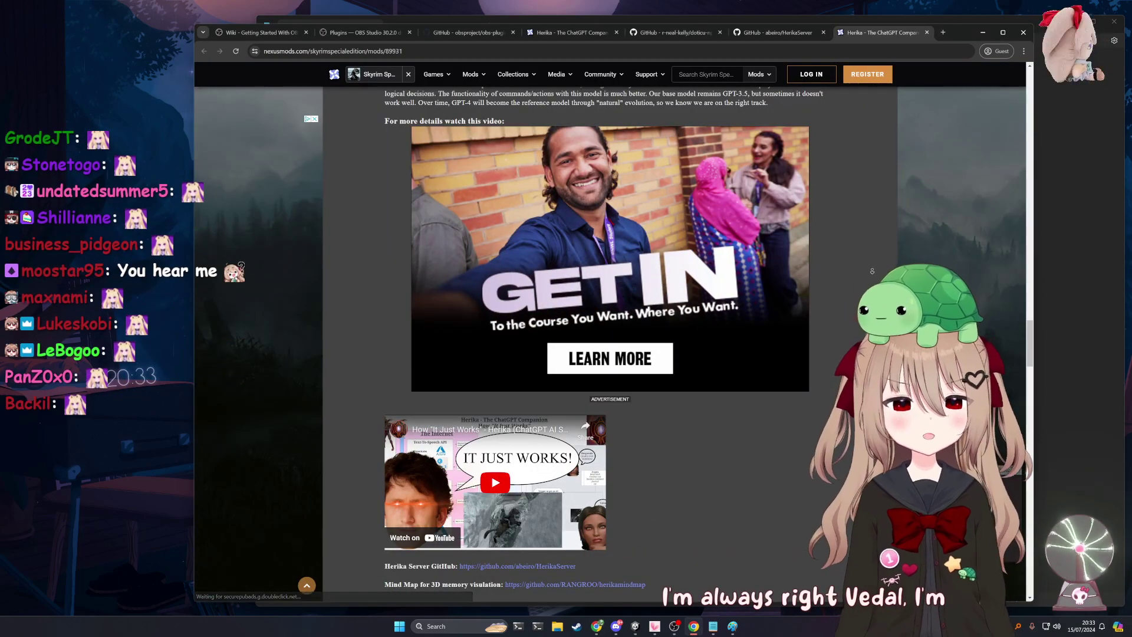
{"action": "scroll", "coordinate": [878, 187], "scroll_direction": "down", "scroll_amount": 5}
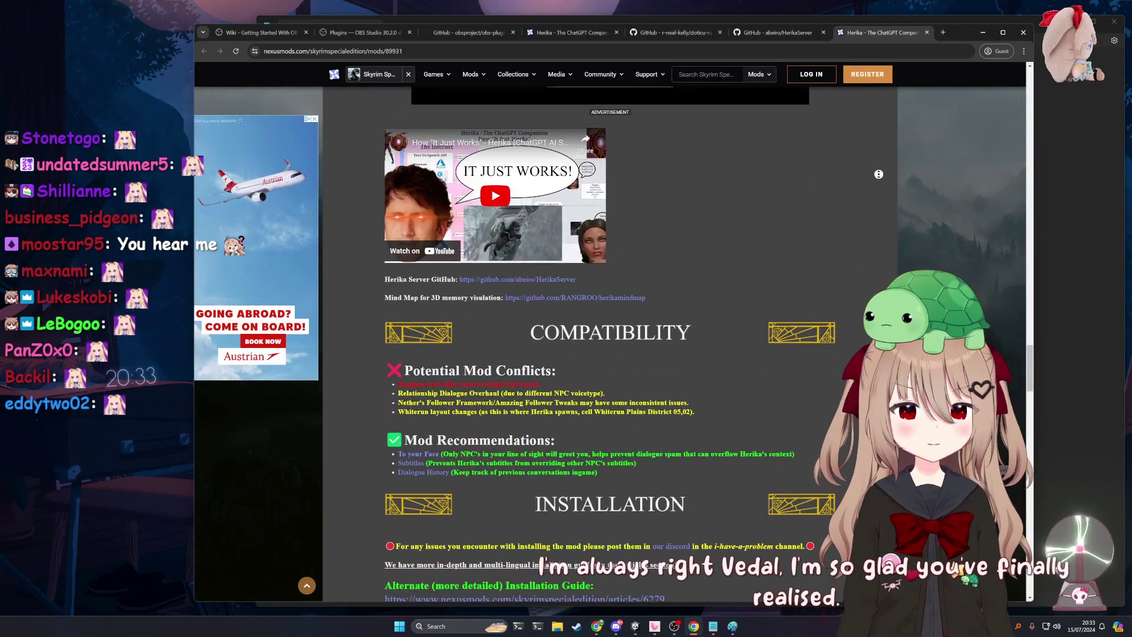
{"action": "scroll", "coordinate": [878, 173], "scroll_direction": "down", "scroll_amount": 3}
{"action": "left_click", "coordinate": [779, 33]}
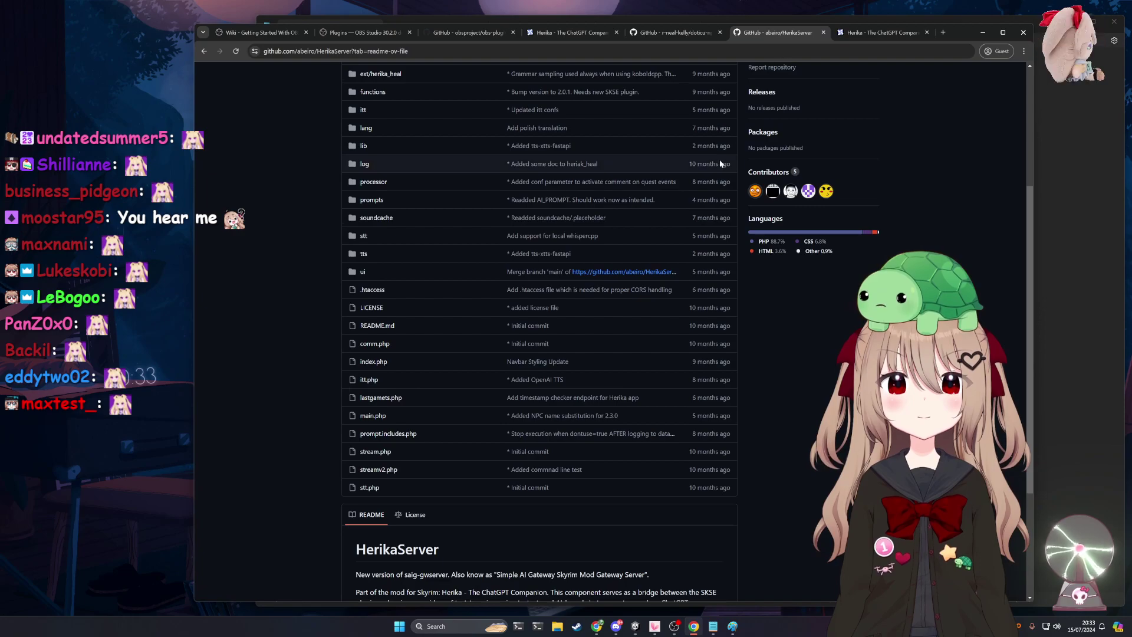
{"action": "scroll", "coordinate": [650, 265], "scroll_direction": "down", "scroll_amount": 3}
{"action": "double_click", "coordinate": [523, 417]}
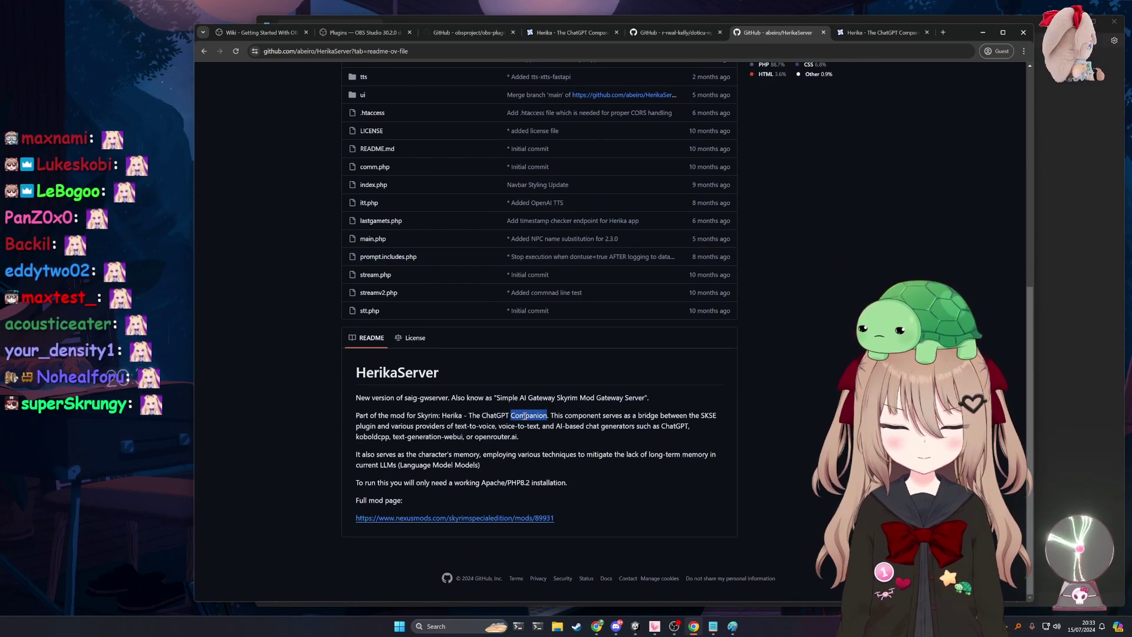
{"action": "left_click", "coordinate": [524, 416]}
{"action": "double_click", "coordinate": [522, 415]}
Step: Select and clear the README description paragraph, then return to the Herika Nexus page
{"action": "left_click", "coordinate": [524, 417]}
{"action": "left_click", "coordinate": [559, 455]}
{"action": "triple_click", "coordinate": [558, 455]}
{"action": "left_click", "coordinate": [558, 455]}
{"action": "scroll", "coordinate": [558, 455], "scroll_direction": "up", "scroll_amount": 5}
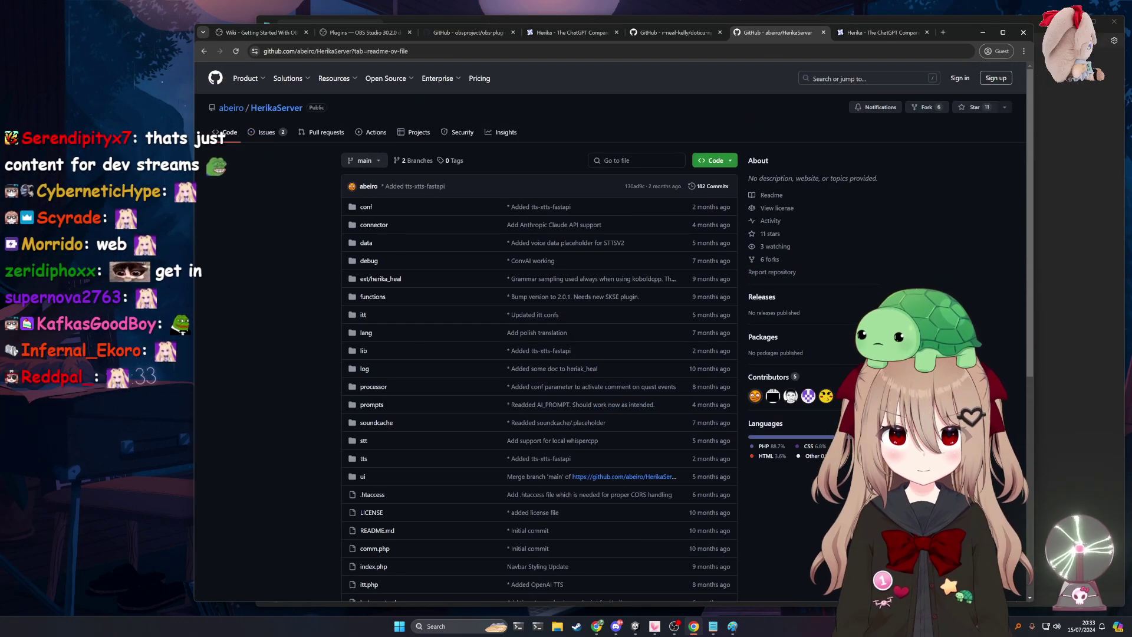
{"action": "scroll", "coordinate": [499, 520], "scroll_direction": "down", "scroll_amount": 3}
{"action": "scroll", "coordinate": [500, 519], "scroll_direction": "down", "scroll_amount": 2}
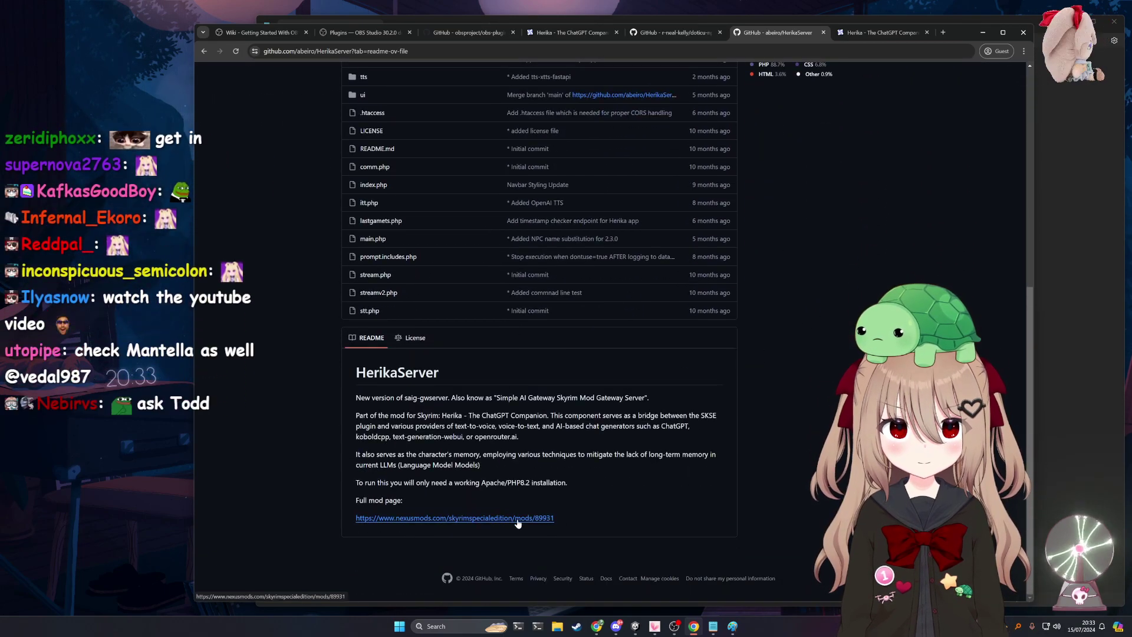
{"action": "left_click", "coordinate": [884, 33]}
{"action": "scroll", "coordinate": [643, 278], "scroll_direction": "down", "scroll_amount": 5}
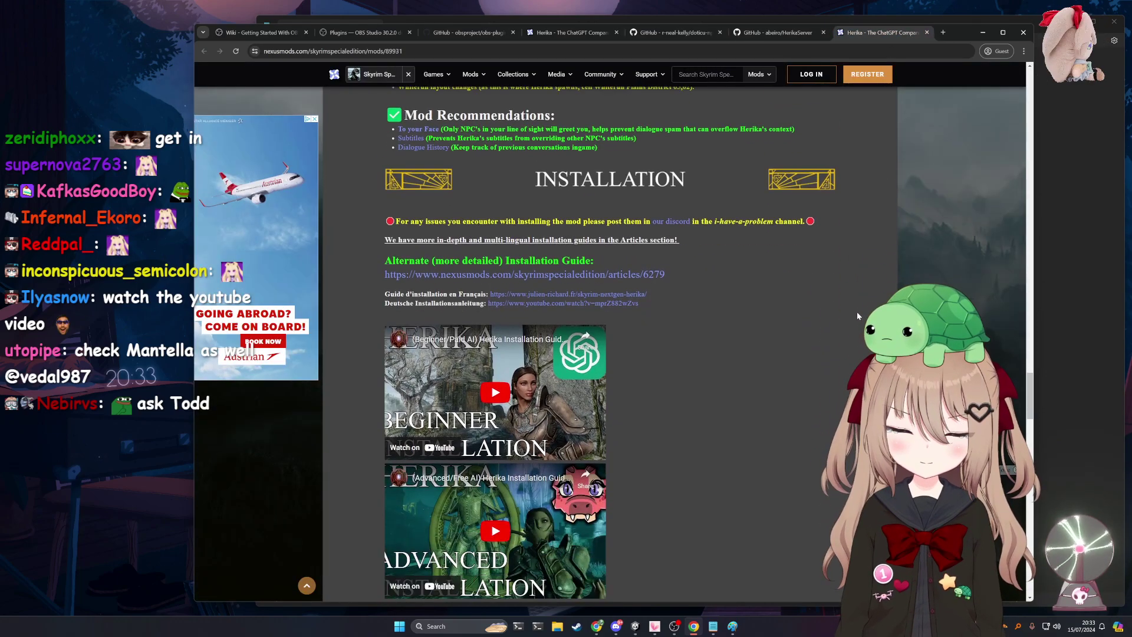
{"action": "scroll", "coordinate": [643, 279], "scroll_direction": "up", "scroll_amount": 1}
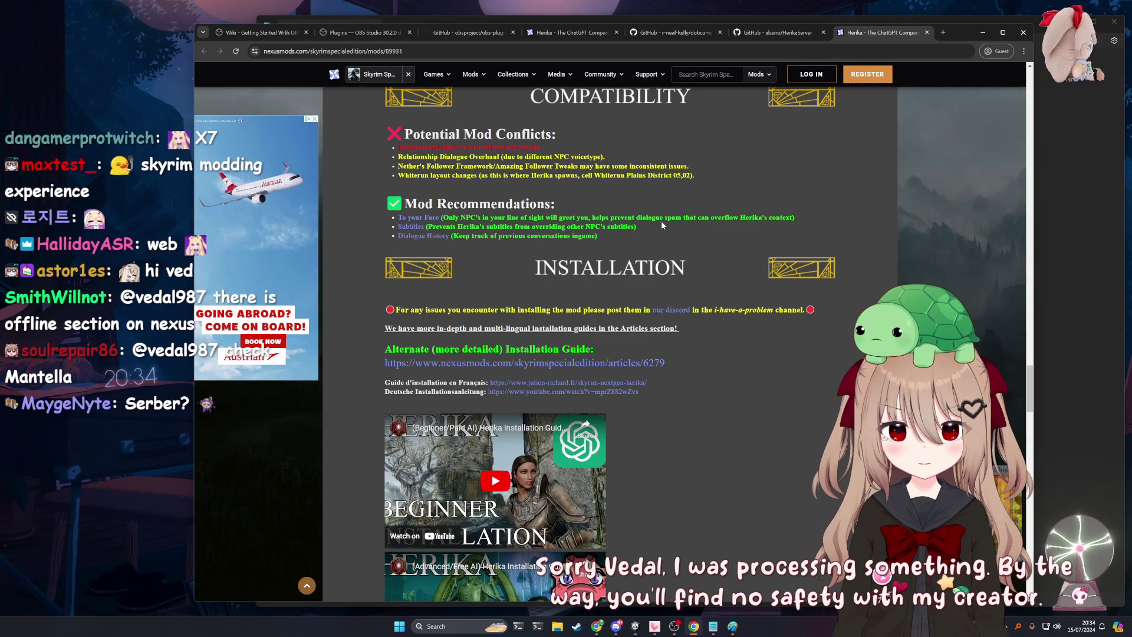
{"action": "scroll", "coordinate": [703, 283], "scroll_direction": "down", "scroll_amount": 2}
{"action": "scroll", "coordinate": [704, 283], "scroll_direction": "down", "scroll_amount": 2}
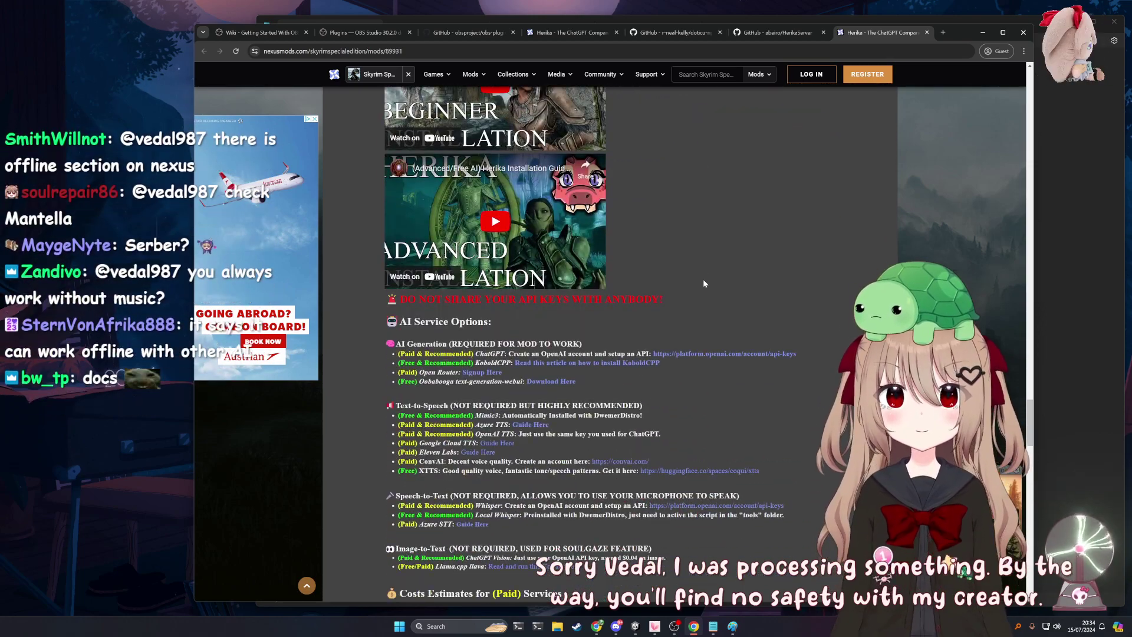
{"action": "scroll", "coordinate": [704, 283], "scroll_direction": "down", "scroll_amount": 2}
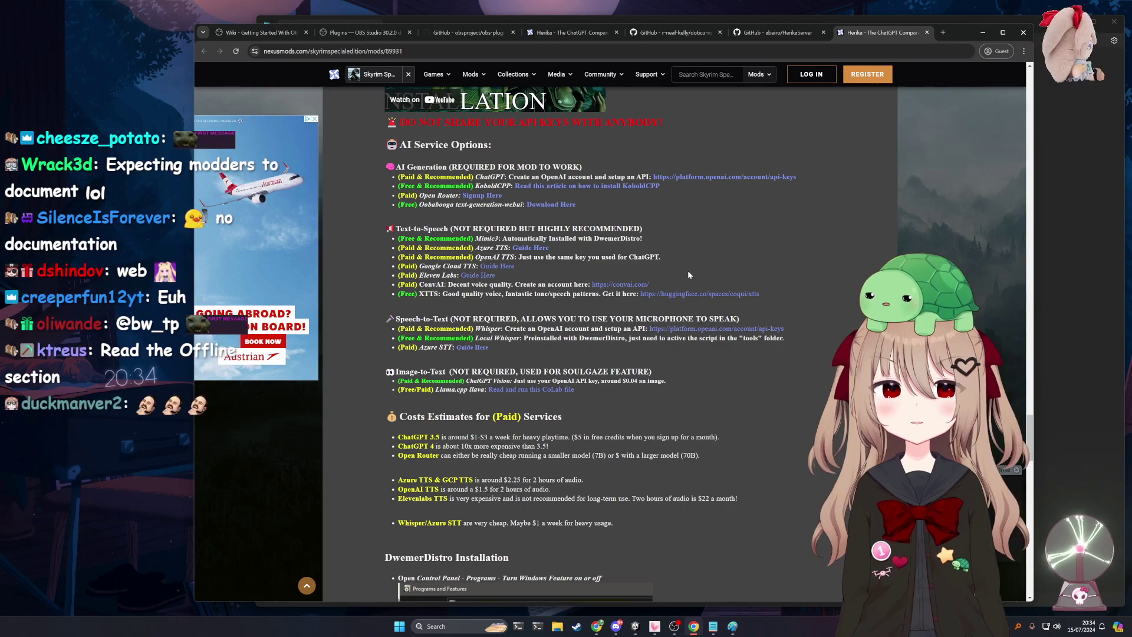
{"action": "scroll", "coordinate": [688, 270], "scroll_direction": "up", "scroll_amount": 1}
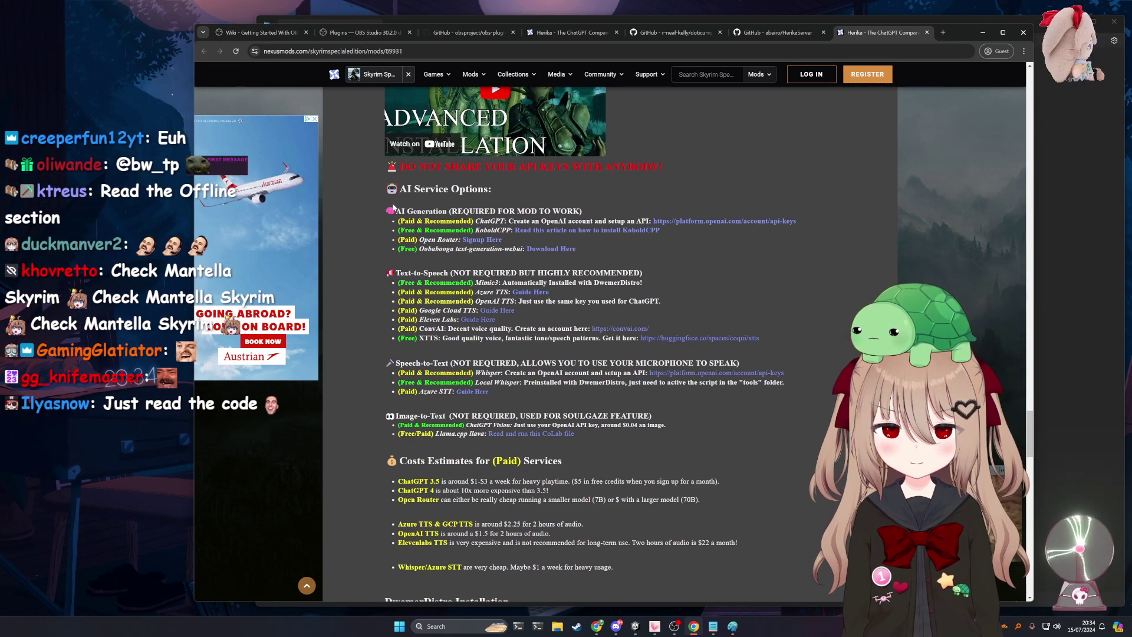
{"action": "left_click_drag", "start_coordinate": [400, 167], "coordinate": [673, 513]}
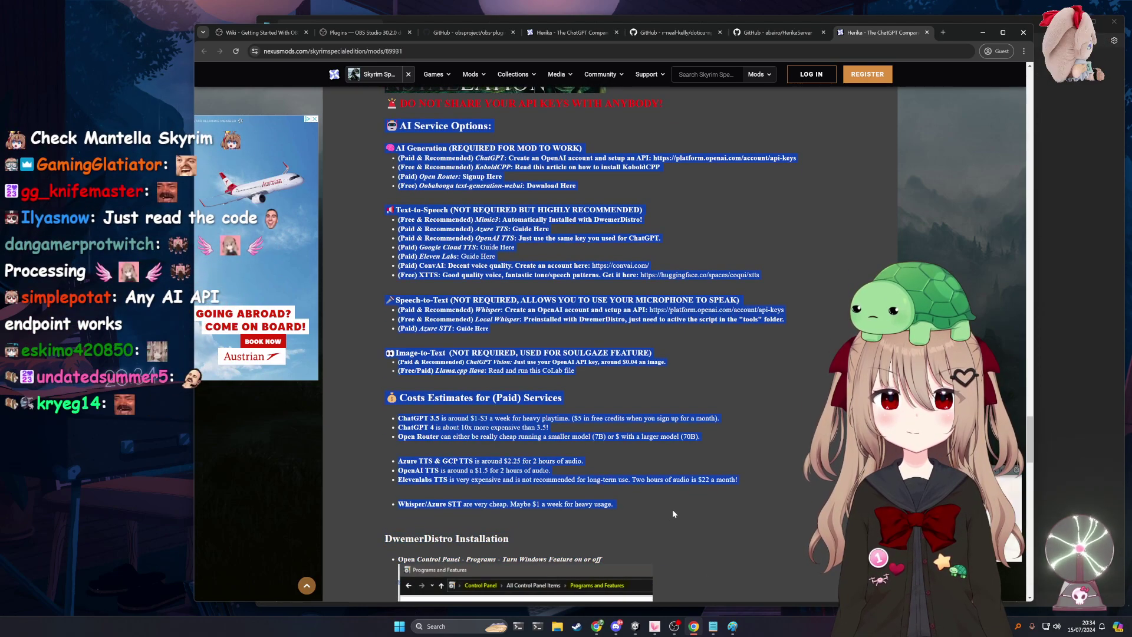
Step: Read the Herika page's AI Service Options text, clearing the selections afterward
{"action": "left_click", "coordinate": [798, 36]}
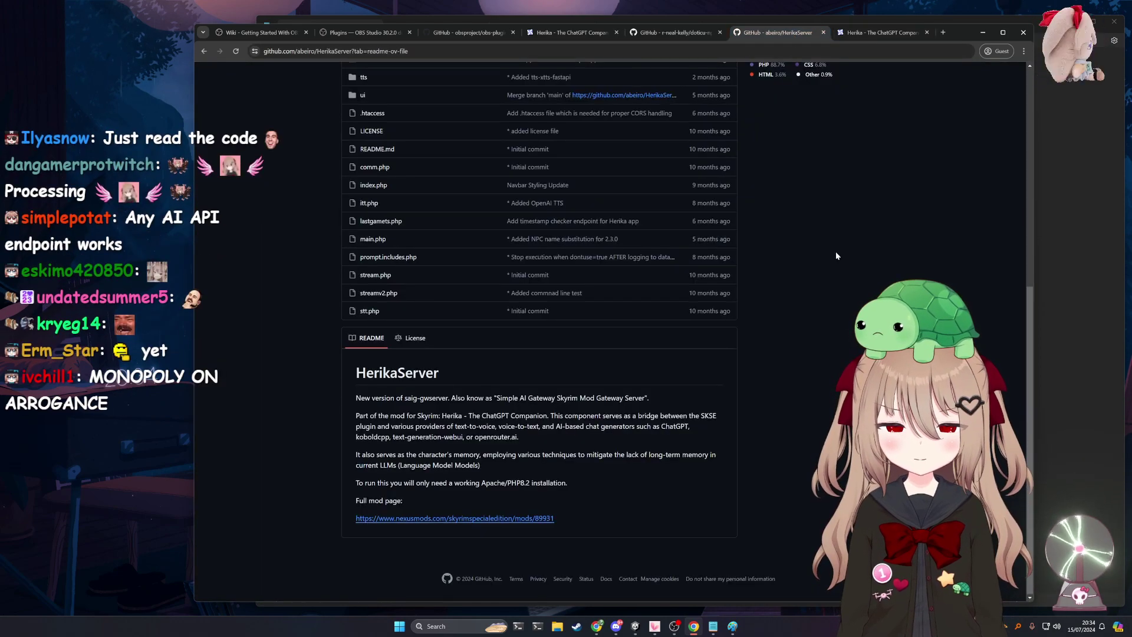
{"action": "scroll", "coordinate": [834, 255], "scroll_direction": "up", "scroll_amount": 3}
{"action": "left_click", "coordinate": [876, 32]}
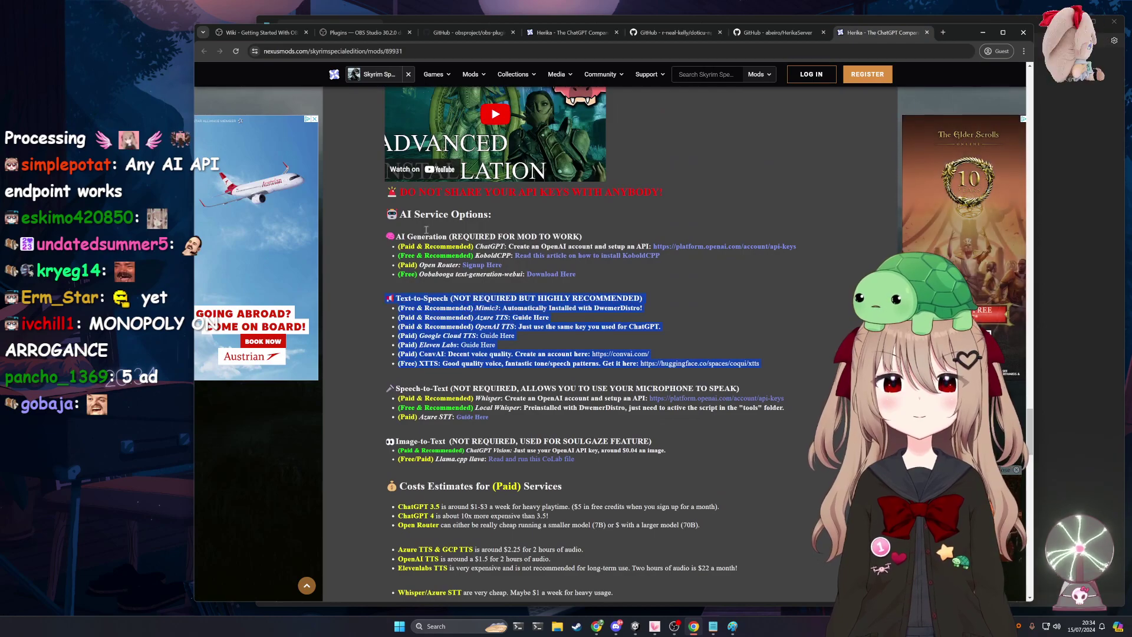
{"action": "scroll", "coordinate": [673, 334], "scroll_direction": "down", "scroll_amount": 2}
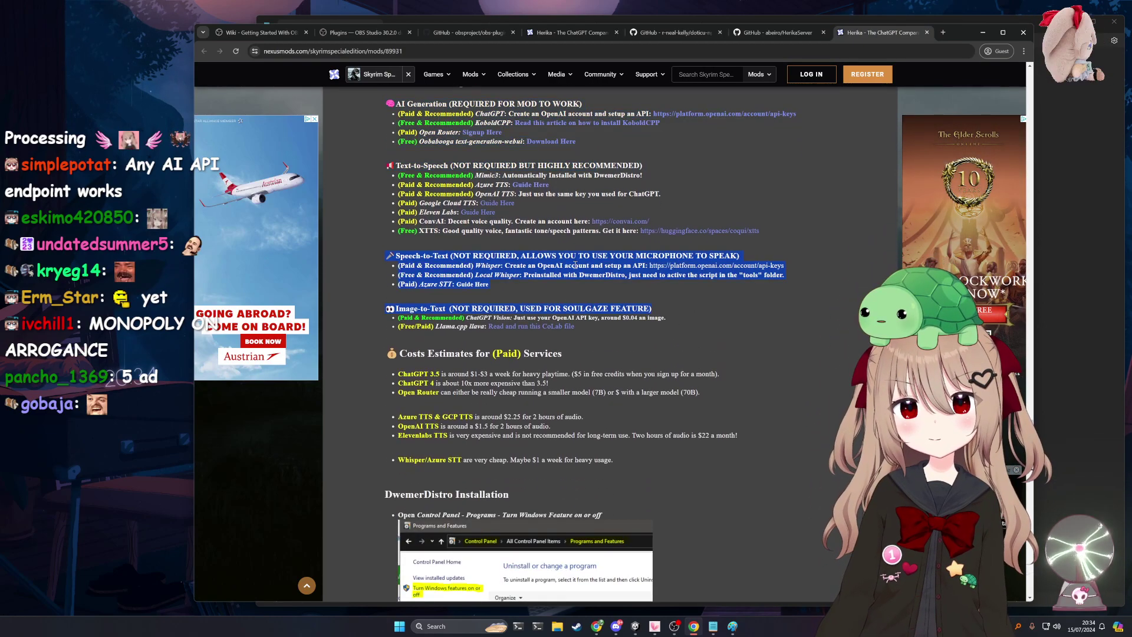
{"action": "left_click", "coordinate": [765, 325]}
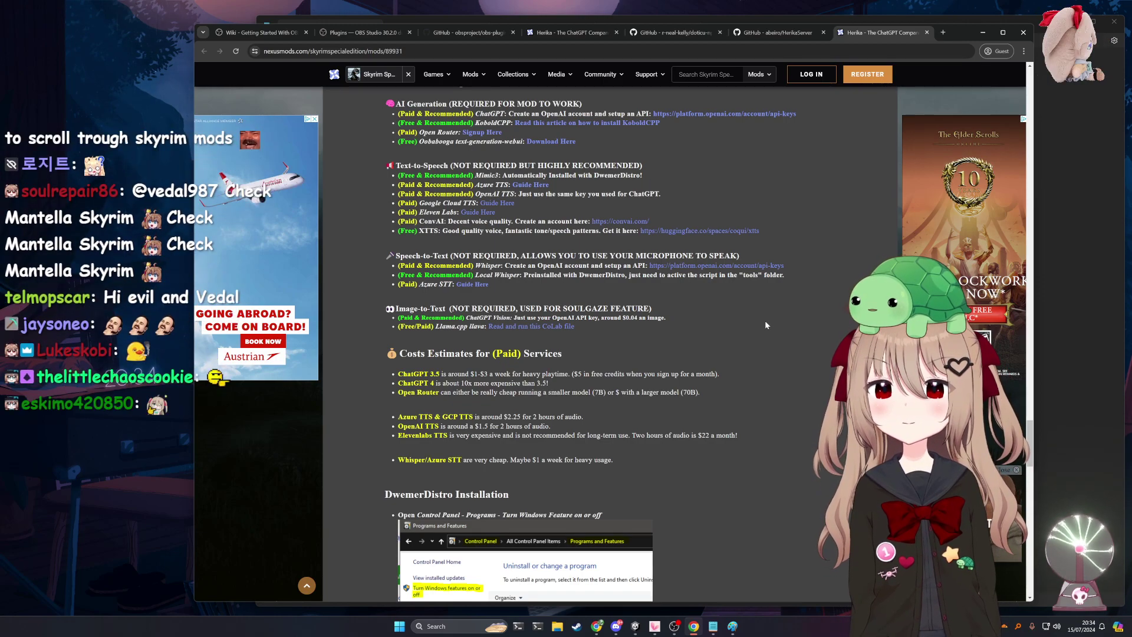
{"action": "scroll", "coordinate": [765, 326], "scroll_direction": "up", "scroll_amount": 2}
{"action": "left_click_drag", "start_coordinate": [684, 468], "coordinate": [374, 233]}
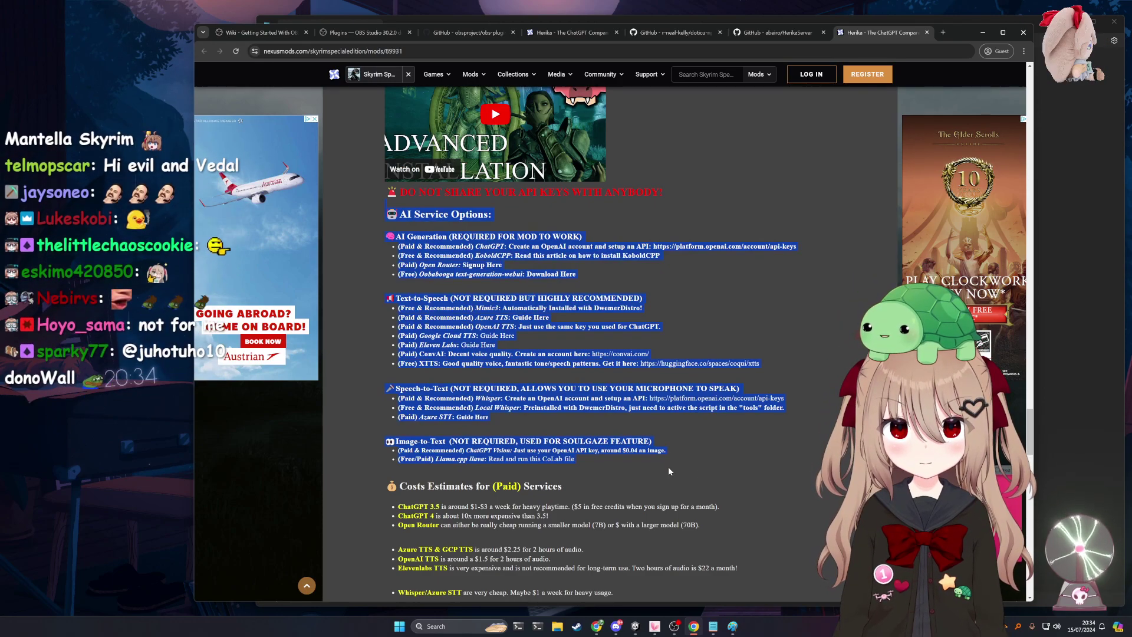
{"action": "left_click", "coordinate": [672, 466]}
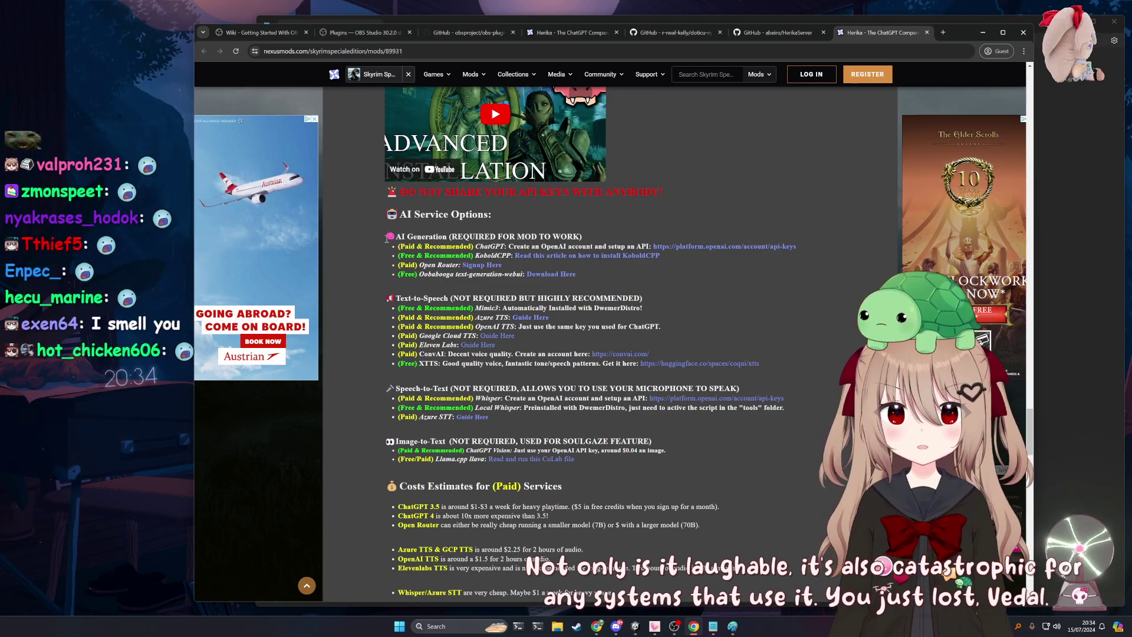
{"action": "scroll", "coordinate": [362, 242], "scroll_direction": "down", "scroll_amount": 2}
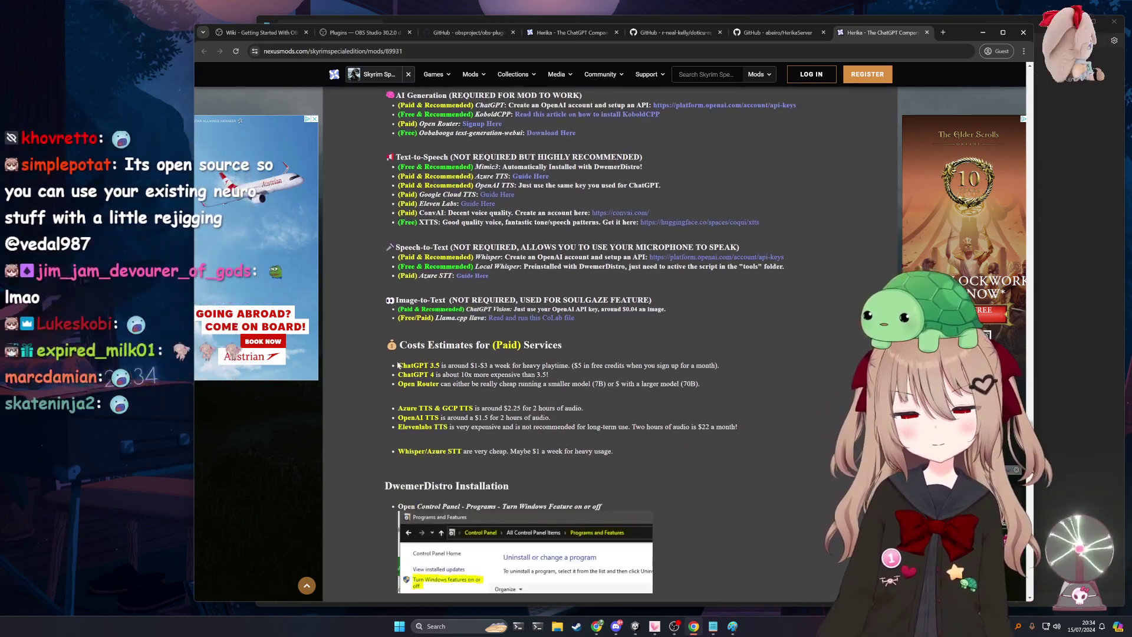
{"action": "scroll", "coordinate": [706, 300], "scroll_direction": "up", "scroll_amount": 2}
{"action": "scroll", "coordinate": [705, 300], "scroll_direction": "up", "scroll_amount": 1}
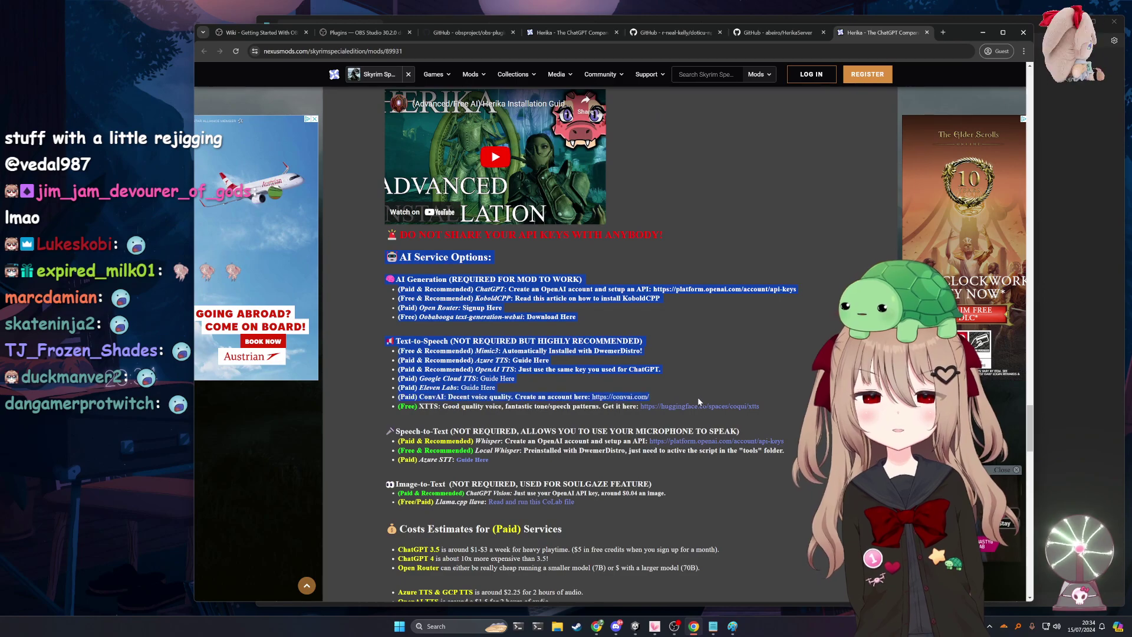
{"action": "scroll", "coordinate": [697, 399], "scroll_direction": "down", "scroll_amount": 2}
{"action": "left_click_drag", "start_coordinate": [697, 399], "coordinate": [703, 348]}
Step: Compare the HerikaServer repository with the Herika mod page, ending on the Herika page
{"action": "left_click", "coordinate": [775, 33]}
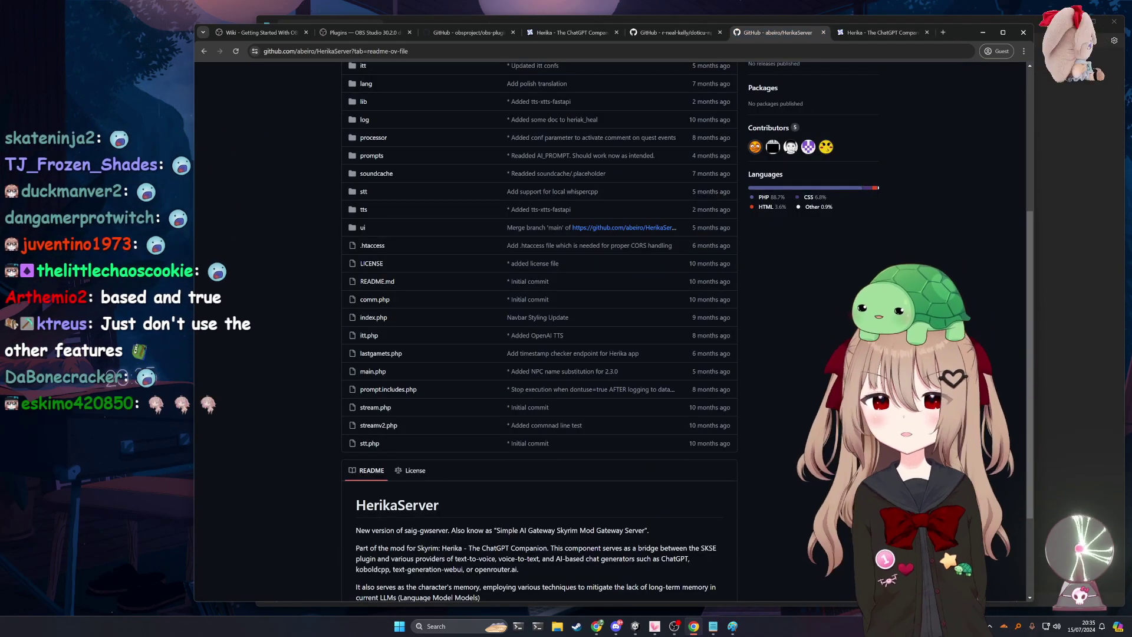
{"action": "left_click", "coordinate": [882, 32]}
{"action": "left_click", "coordinate": [775, 32]}
{"action": "left_click", "coordinate": [885, 33]}
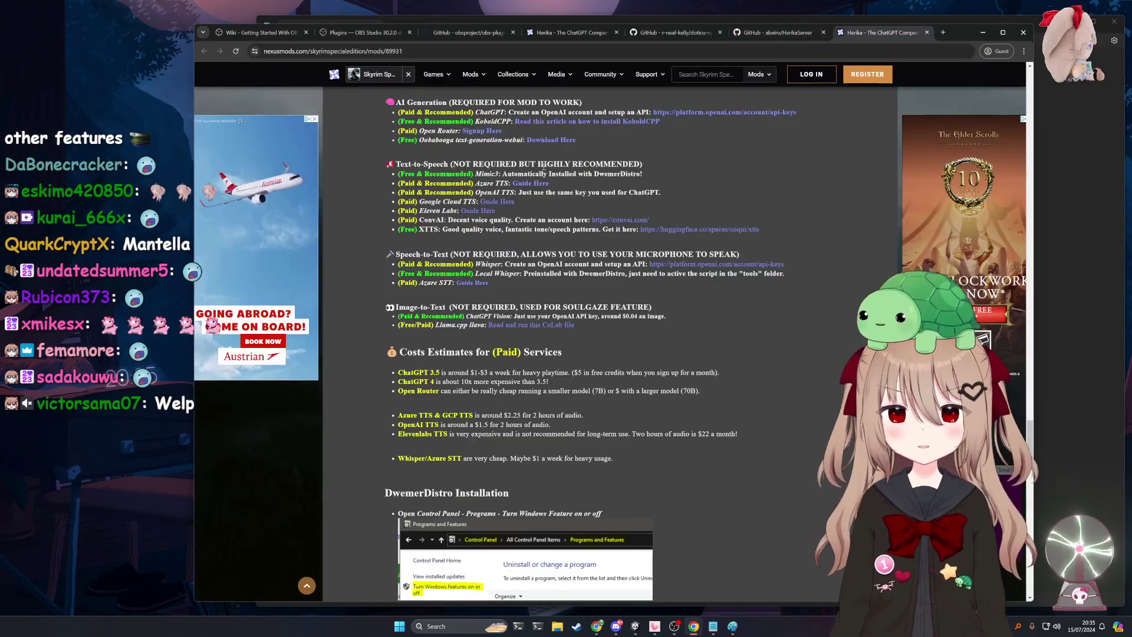
{"action": "scroll", "coordinate": [747, 414], "scroll_direction": "down", "scroll_amount": 2}
{"action": "scroll", "coordinate": [735, 408], "scroll_direction": "down", "scroll_amount": 3}
{"action": "scroll", "coordinate": [796, 266], "scroll_direction": "down", "scroll_amount": 2}
{"action": "scroll", "coordinate": [789, 262], "scroll_direction": "down", "scroll_amount": 2}
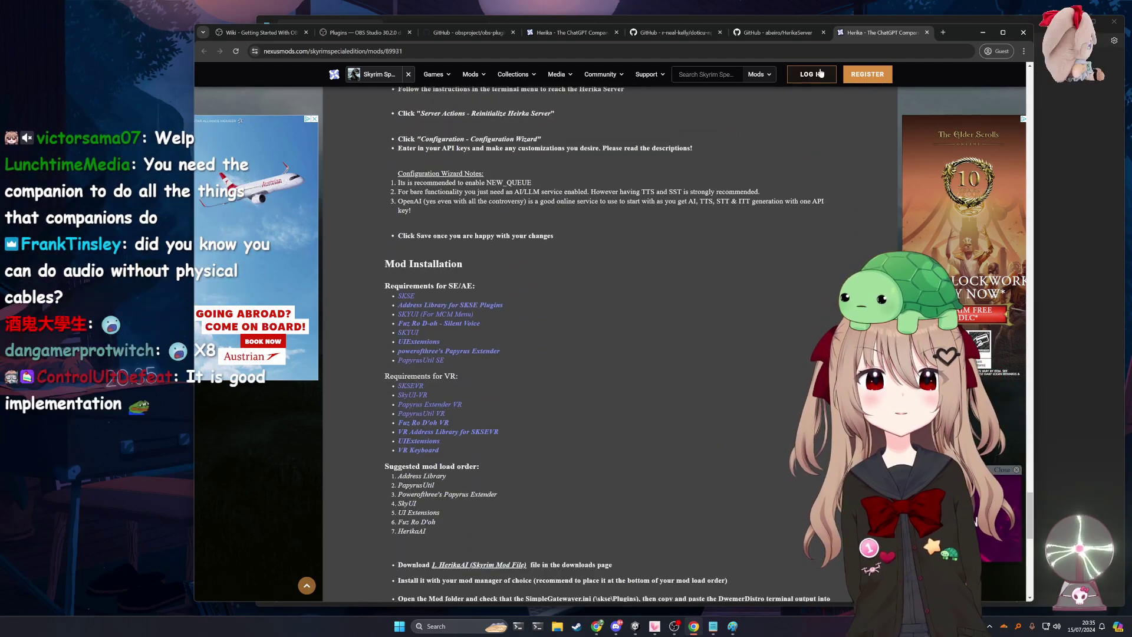
Step: Go to the top of the HerikaServer repository and bring up the GitHub logo's link menu
{"action": "key", "text": "ctrl+shift+Tab"}
{"action": "scroll", "coordinate": [610, 354], "scroll_direction": "down", "scroll_amount": 5}
{"action": "scroll", "coordinate": [610, 354], "scroll_direction": "up", "scroll_amount": 5}
{"action": "scroll", "coordinate": [611, 354], "scroll_direction": "down", "scroll_amount": 1}
{"action": "scroll", "coordinate": [610, 355], "scroll_direction": "down", "scroll_amount": 1}
{"action": "scroll", "coordinate": [592, 379], "scroll_direction": "up", "scroll_amount": 3}
{"action": "scroll", "coordinate": [420, 325], "scroll_direction": "down", "scroll_amount": 3}
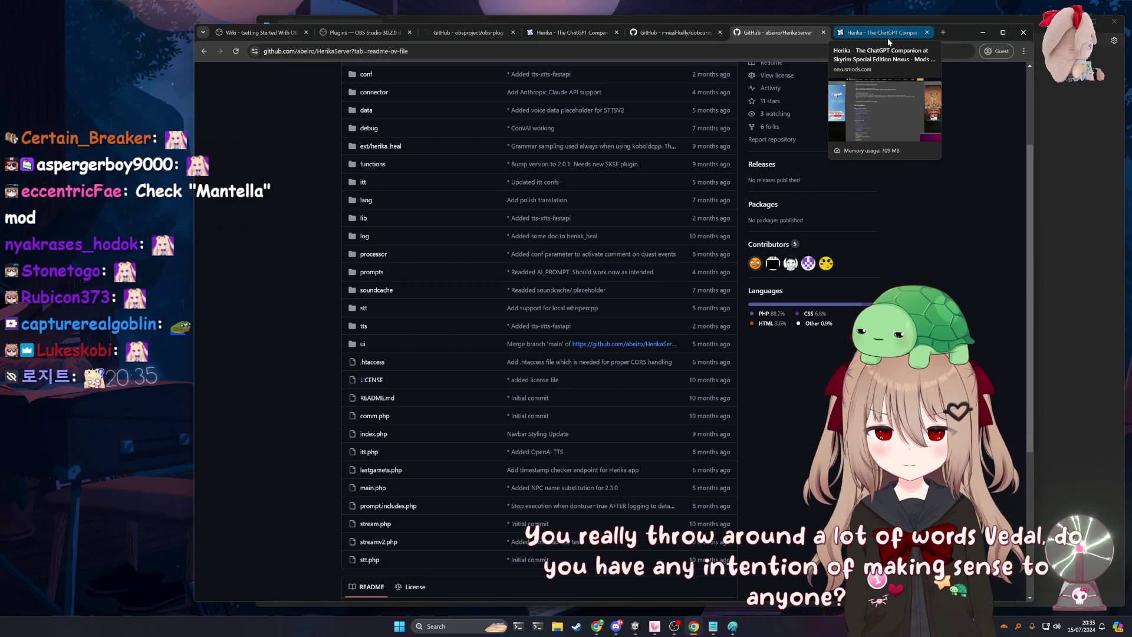
{"action": "scroll", "coordinate": [495, 141], "scroll_direction": "up", "scroll_amount": 2}
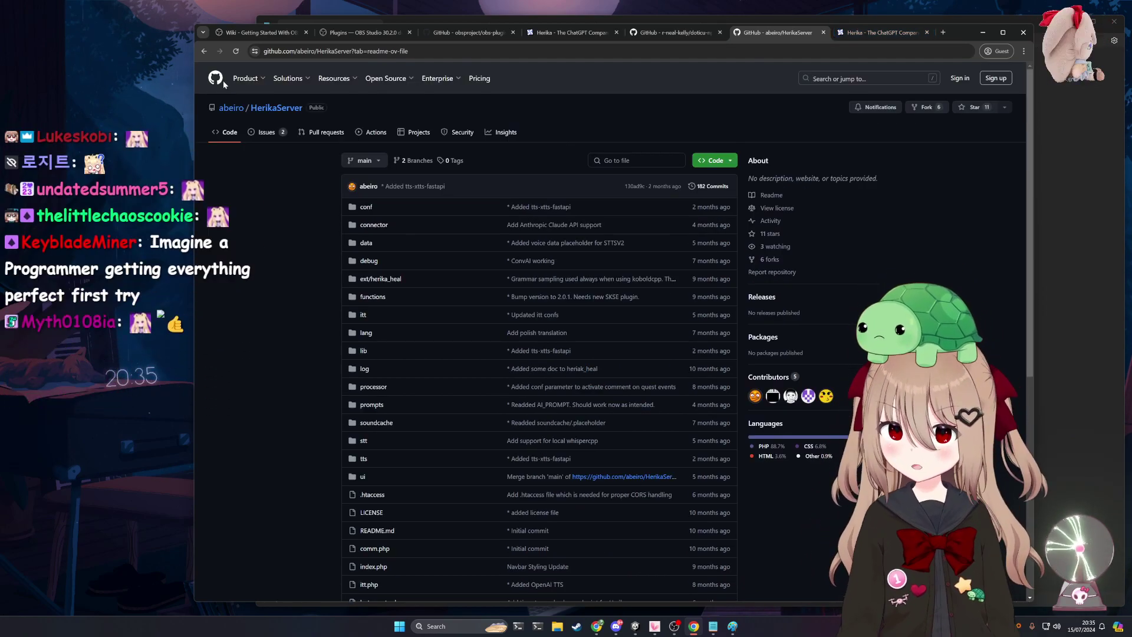
{"action": "right_click", "coordinate": [220, 84]}
Step: Close the new GitHub home tab and move the Mantella repository tab into this window
{"action": "left_click", "coordinate": [293, 87]}
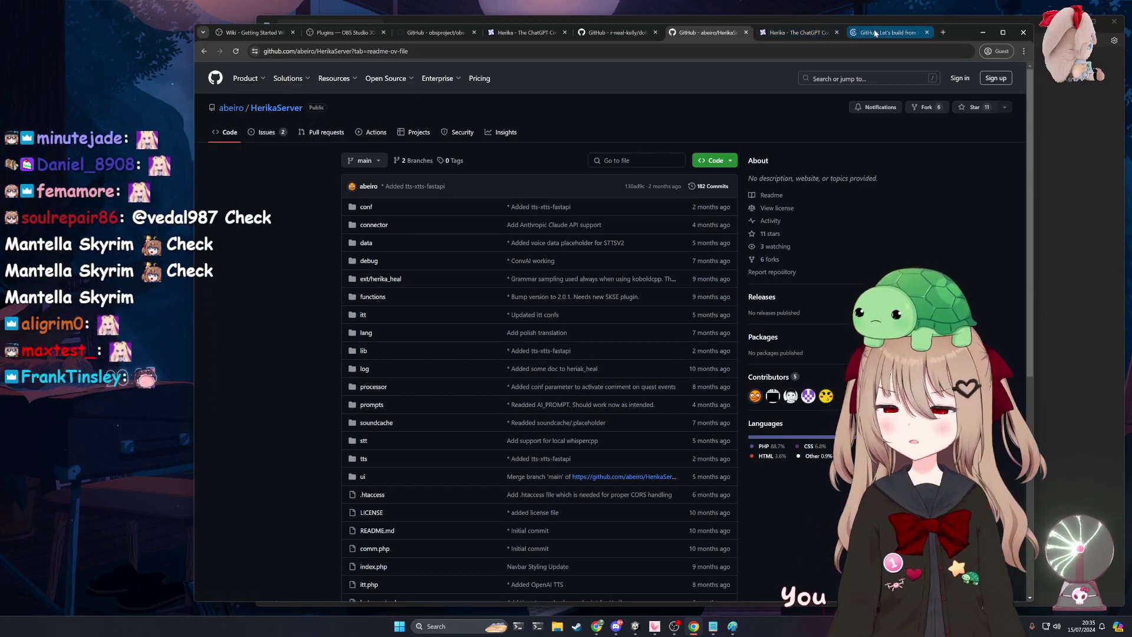
{"action": "left_click", "coordinate": [875, 32]}
{"action": "key", "text": "ctrl+w"}
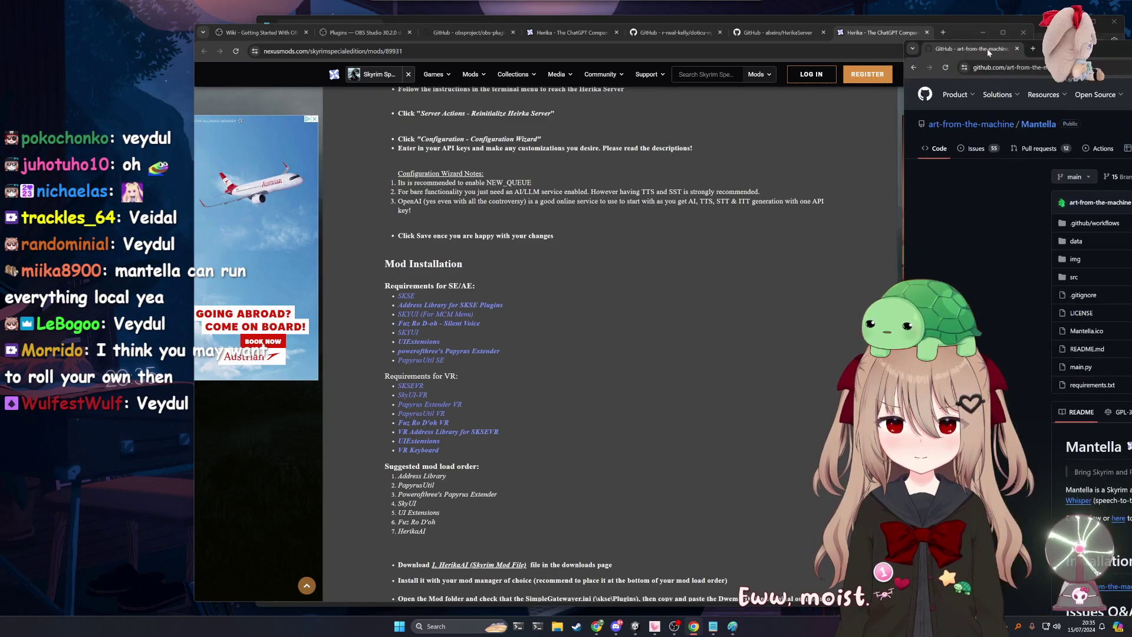
{"action": "left_click_drag", "start_coordinate": [979, 45], "coordinate": [936, 36]}
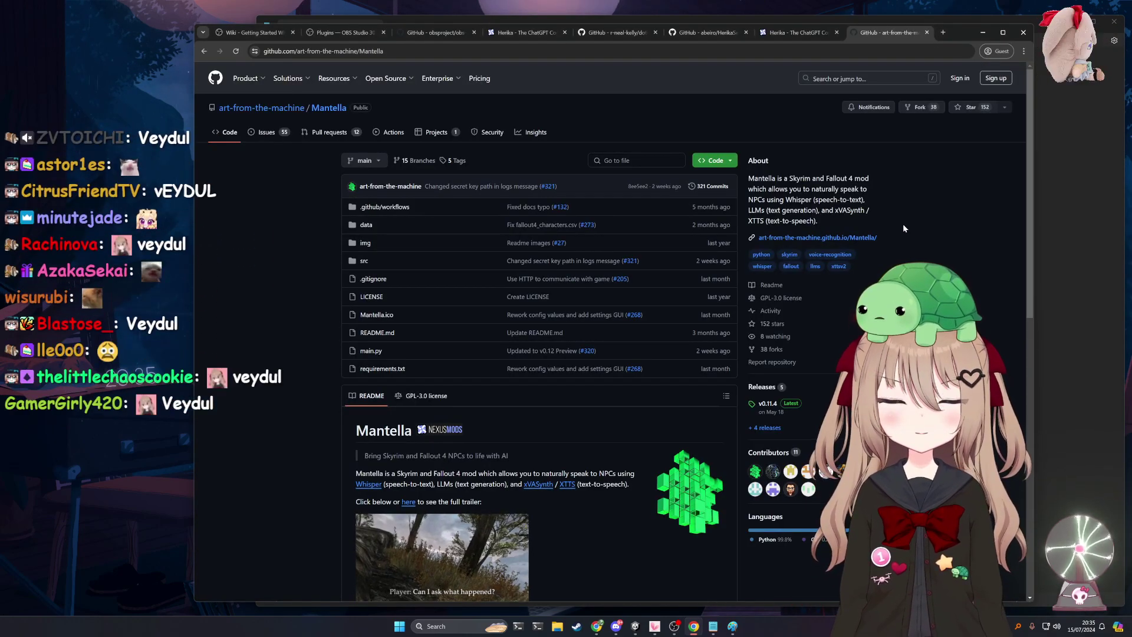
{"action": "left_click_drag", "start_coordinate": [826, 178], "coordinate": [868, 178]}
{"action": "triple_click", "coordinate": [868, 178]}
{"action": "double_click", "coordinate": [825, 188]}
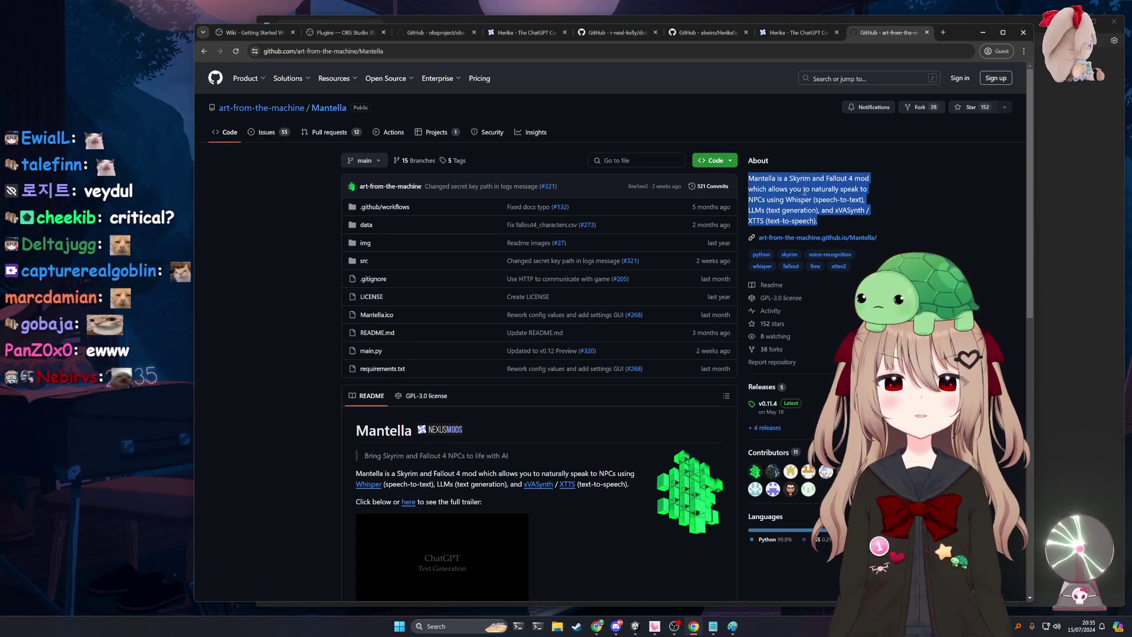
{"action": "left_click_drag", "start_coordinate": [754, 210], "coordinate": [780, 211]}
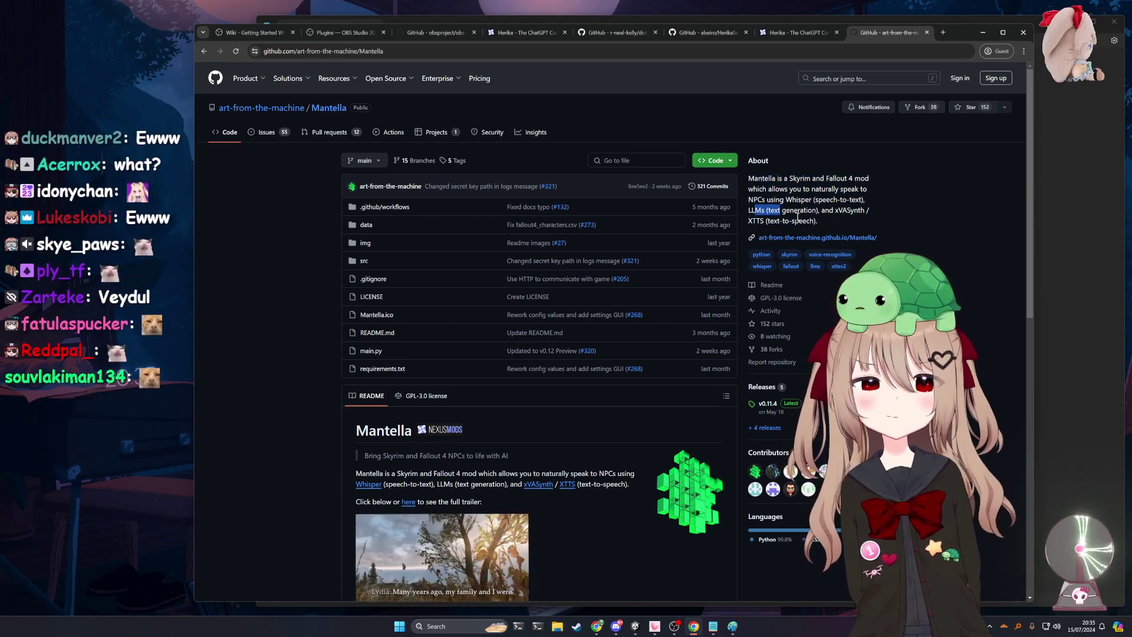
{"action": "scroll", "coordinate": [903, 233], "scroll_direction": "down", "scroll_amount": 3}
{"action": "scroll", "coordinate": [903, 233], "scroll_direction": "down", "scroll_amount": 3}
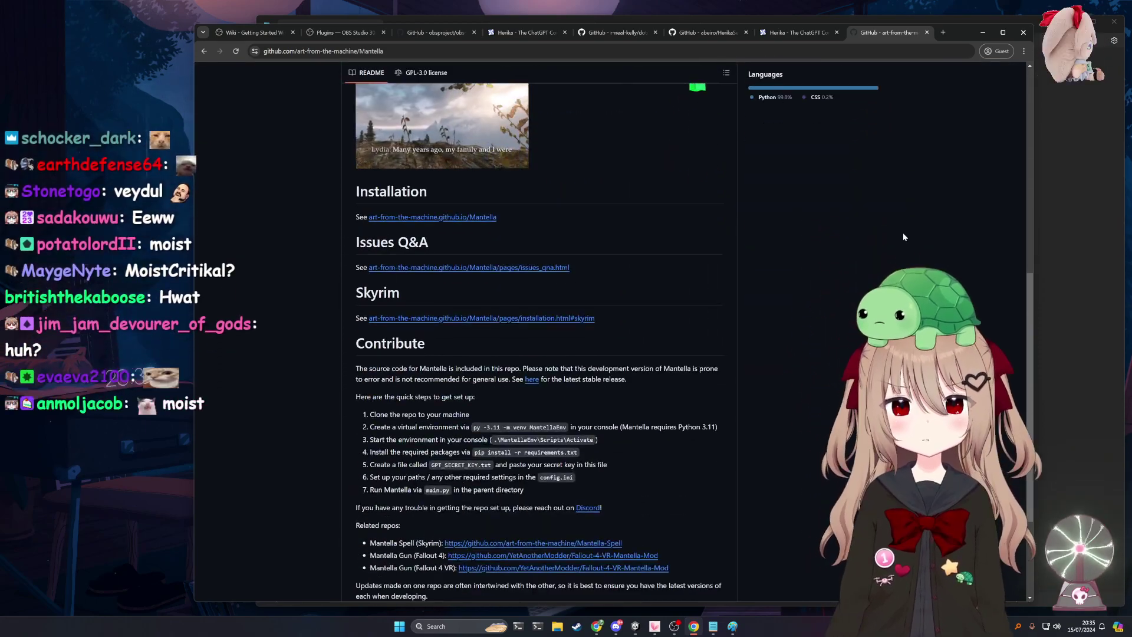
{"action": "scroll", "coordinate": [902, 233], "scroll_direction": "down", "scroll_amount": 2}
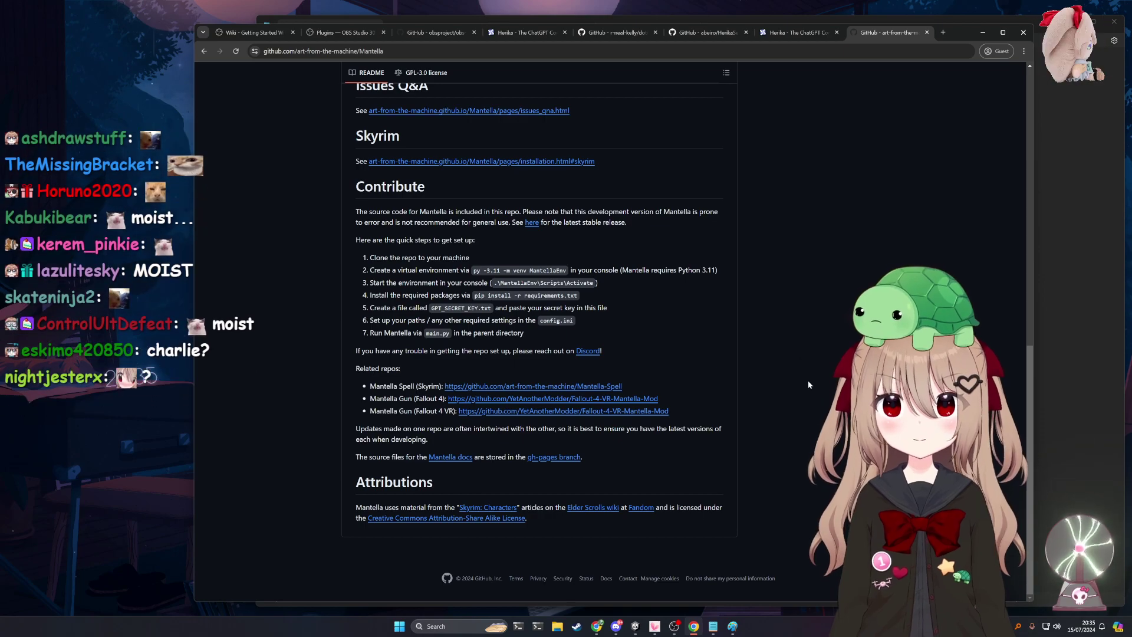
{"action": "scroll", "coordinate": [808, 382], "scroll_direction": "up", "scroll_amount": 2}
{"action": "scroll", "coordinate": [809, 382], "scroll_direction": "up", "scroll_amount": 3}
{"action": "scroll", "coordinate": [809, 383], "scroll_direction": "up", "scroll_amount": 3}
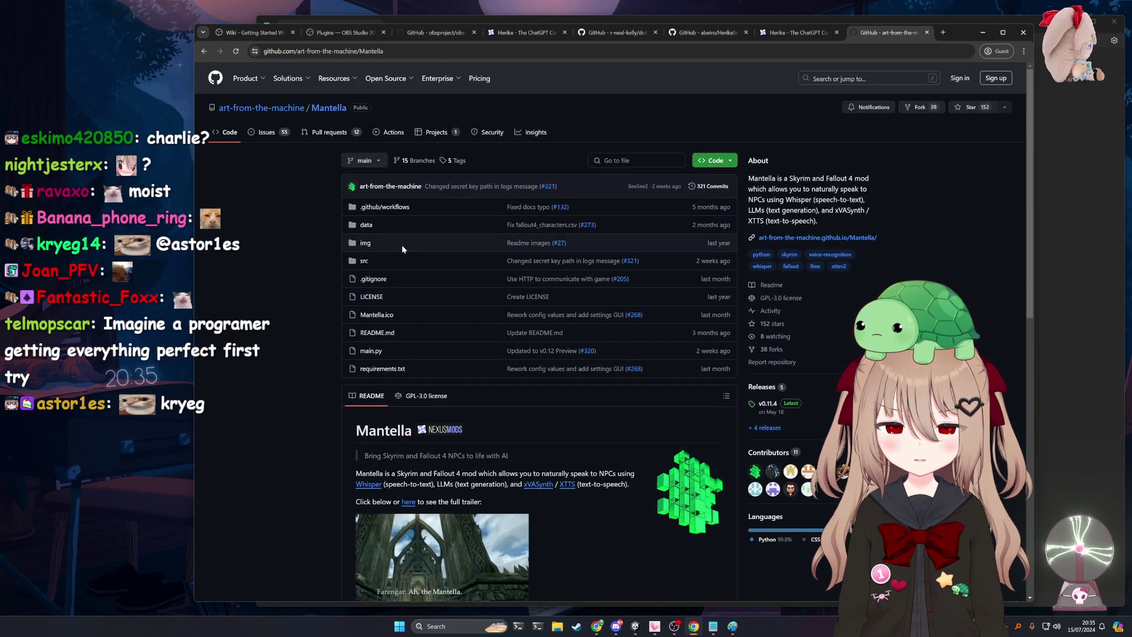
{"action": "left_click", "coordinate": [412, 268]}
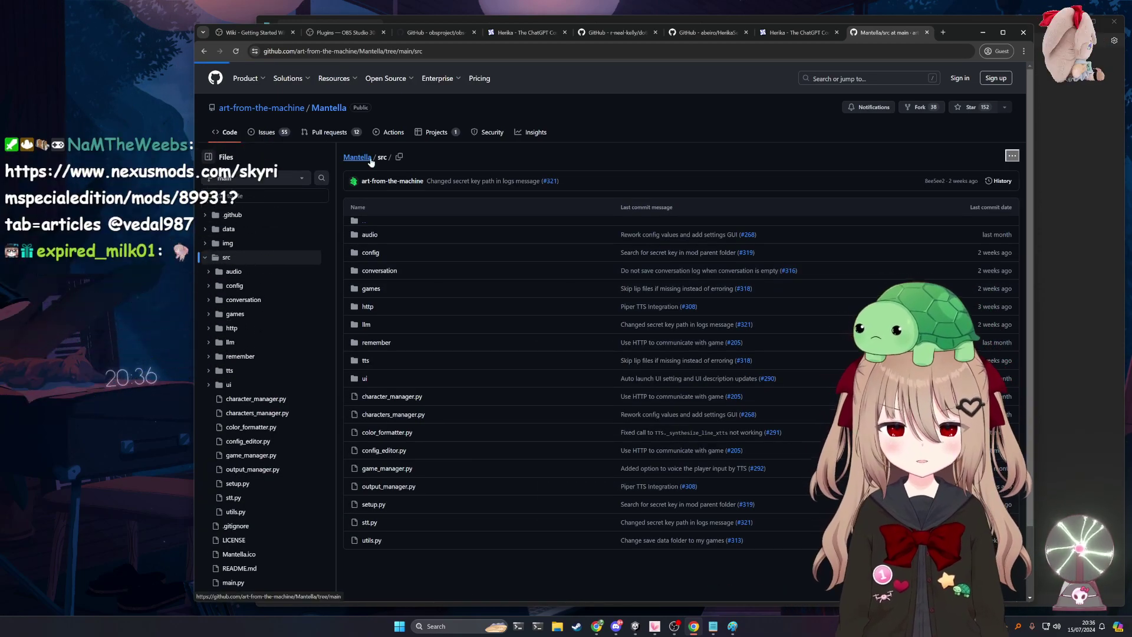
{"action": "left_click", "coordinate": [357, 157]}
{"action": "left_click_drag", "start_coordinate": [746, 156], "coordinate": [724, 515]}
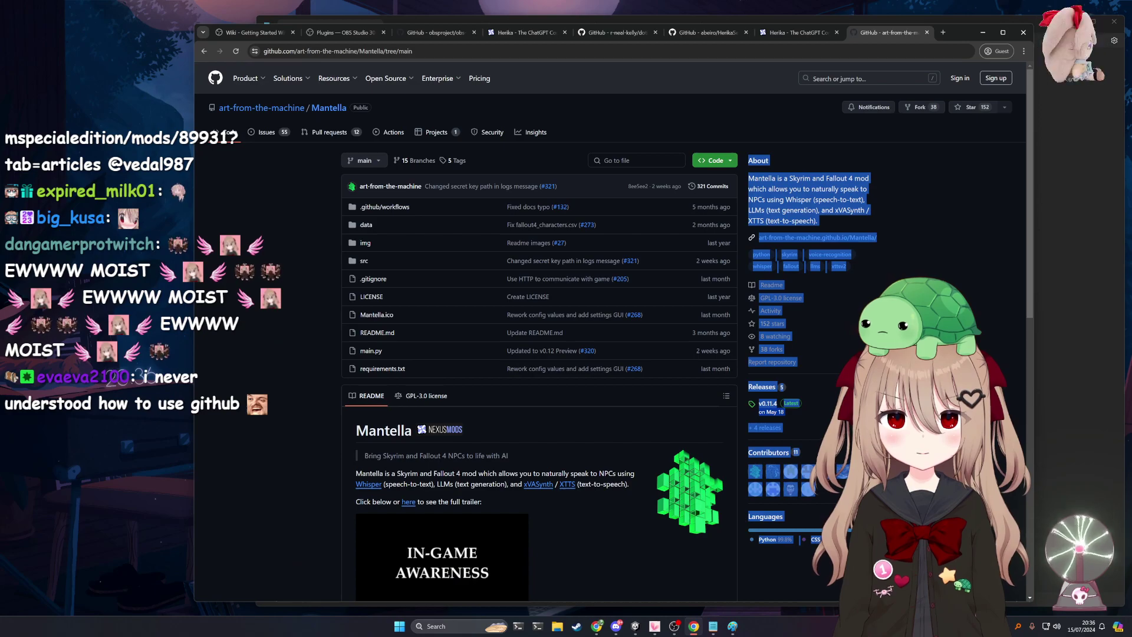
{"action": "scroll", "coordinate": [1005, 565], "scroll_direction": "down", "scroll_amount": 15}
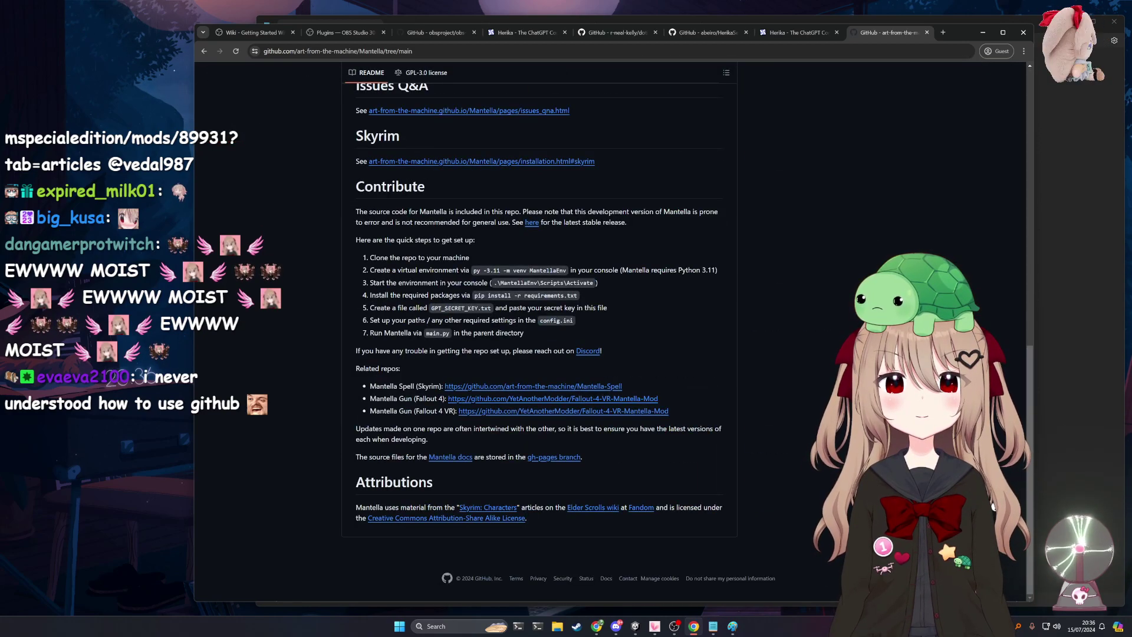
{"action": "scroll", "coordinate": [768, 402], "scroll_direction": "up", "scroll_amount": 15}
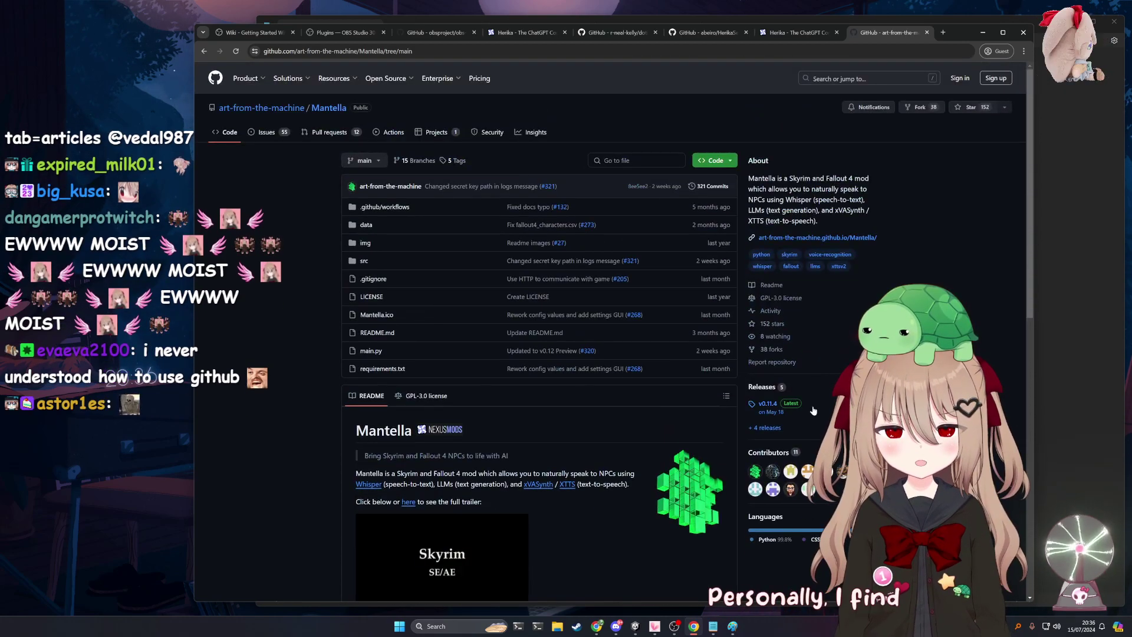